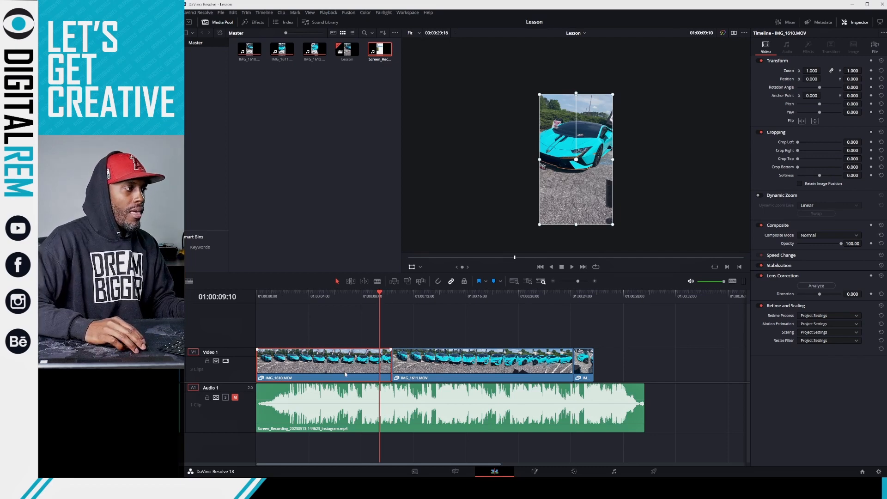
pyautogui.press('BackSpace')
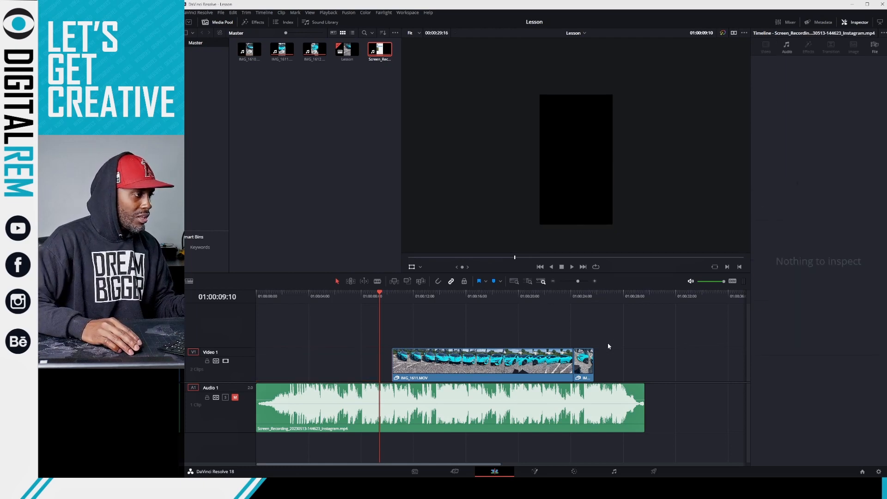
pyautogui.hotkey('ctrl', 'z')
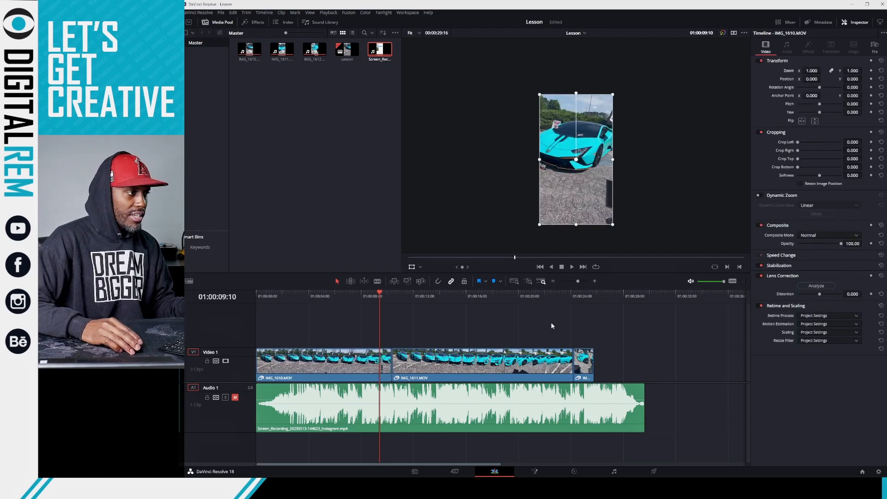
pyautogui.rightClick(374, 363)
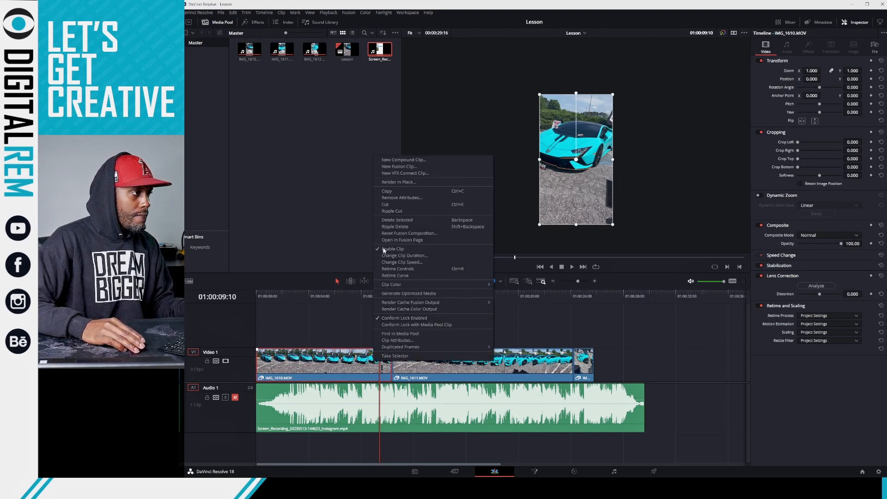
pyautogui.click(350, 339)
pyautogui.click(362, 357)
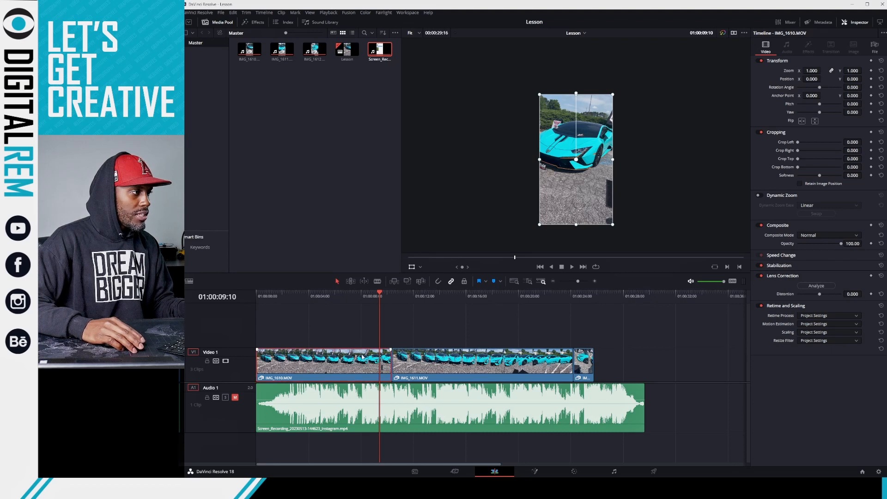
# Open the retime curve of the IMG_1610.MOV clip and display its Retime Speed curve alongside Retime Frame.
pyautogui.rightClick(364, 357)
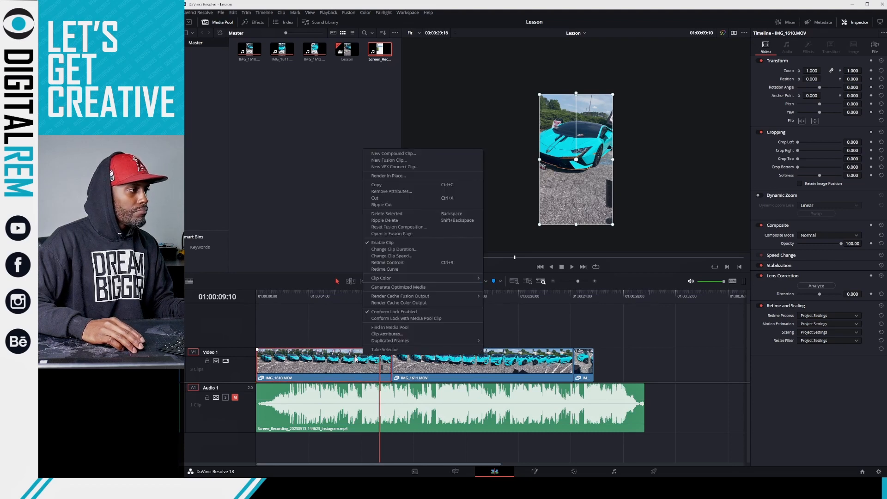
pyautogui.click(393, 269)
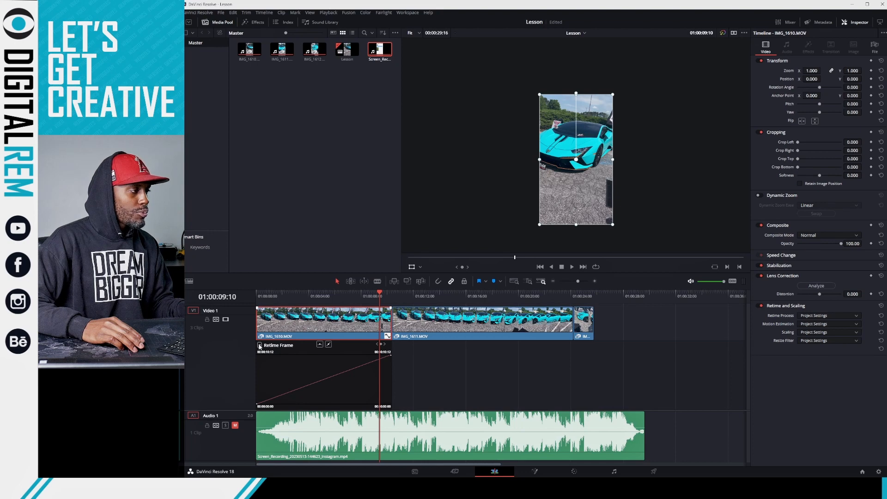
pyautogui.click(260, 346)
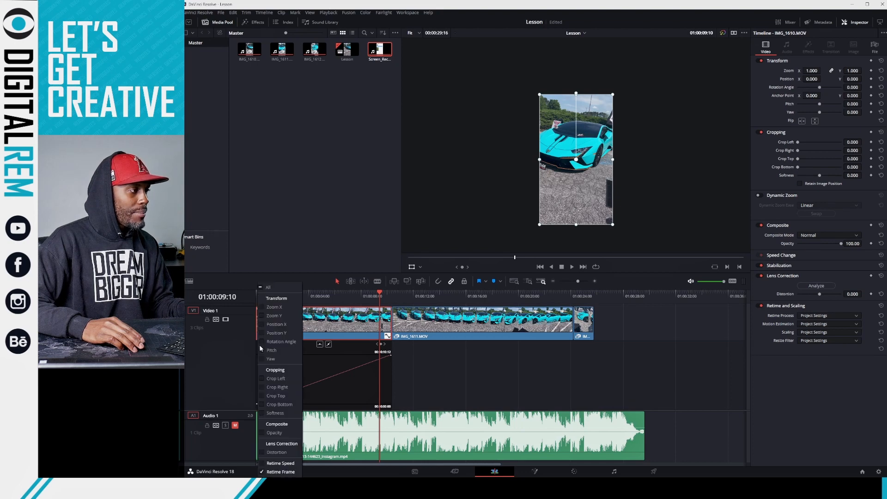
pyautogui.click(262, 464)
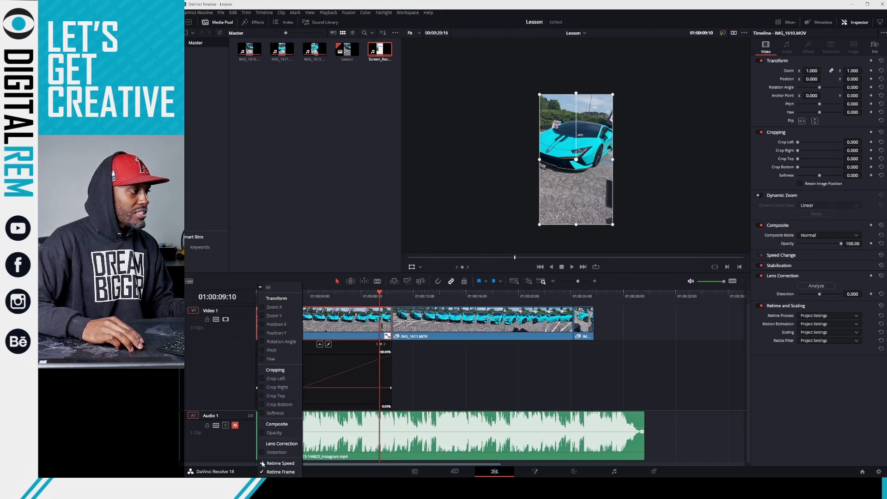
pyautogui.click(404, 383)
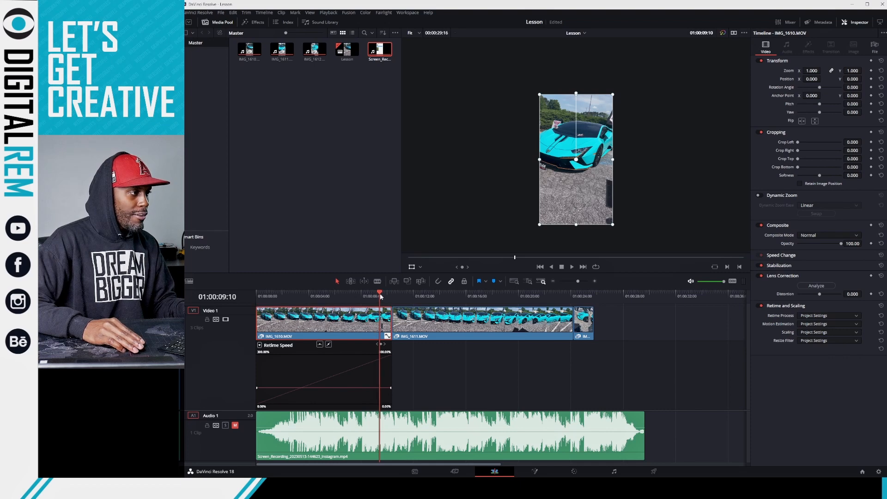
# Add two Retime Speed keyframes to IMG_1610.MOV, one at 01:00:09:06 and one at 01:00:01:11.
pyautogui.moveTo(381, 296); pyautogui.dragTo(379, 295)
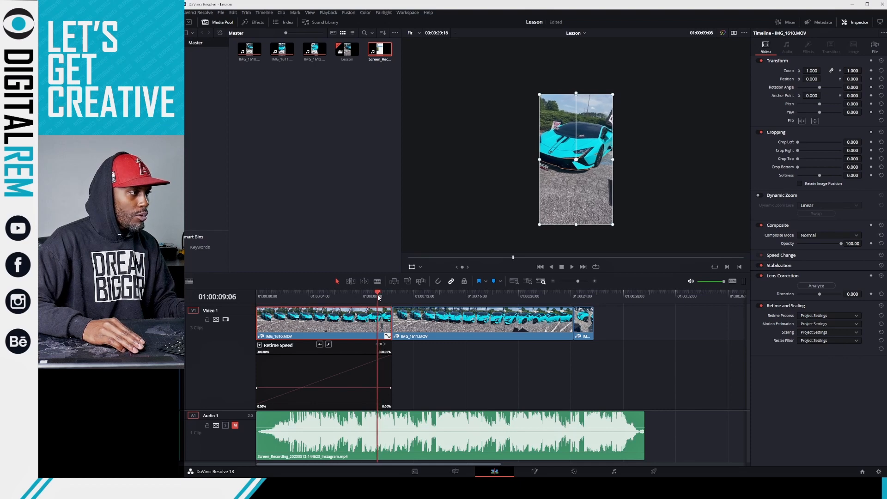
pyautogui.click(381, 345)
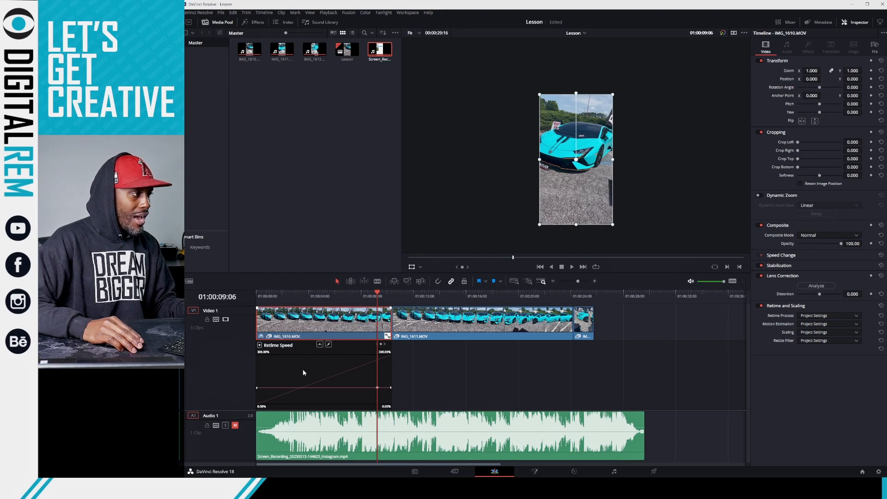
pyautogui.click(276, 298)
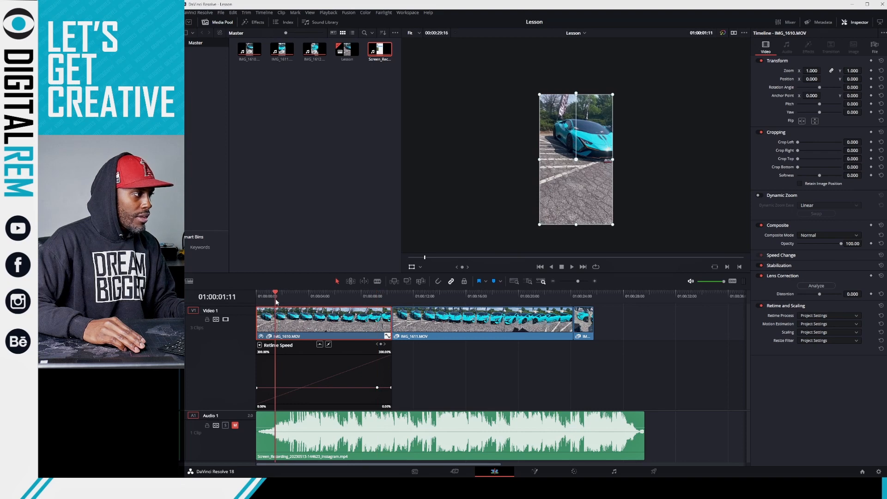
pyautogui.click(381, 345)
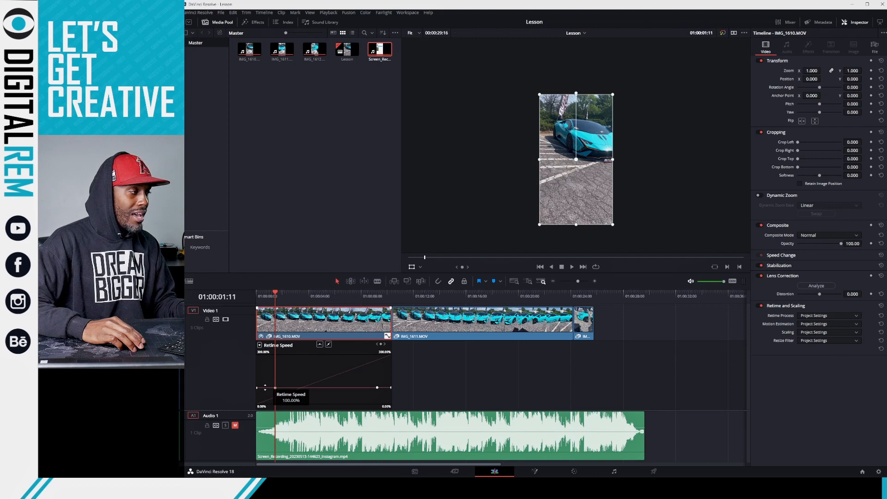
# Raise the retime speed of the clip's opening and closing sections to about 250%, leaving the middle slower.
pyautogui.moveTo(265, 387); pyautogui.dragTo(265, 260)
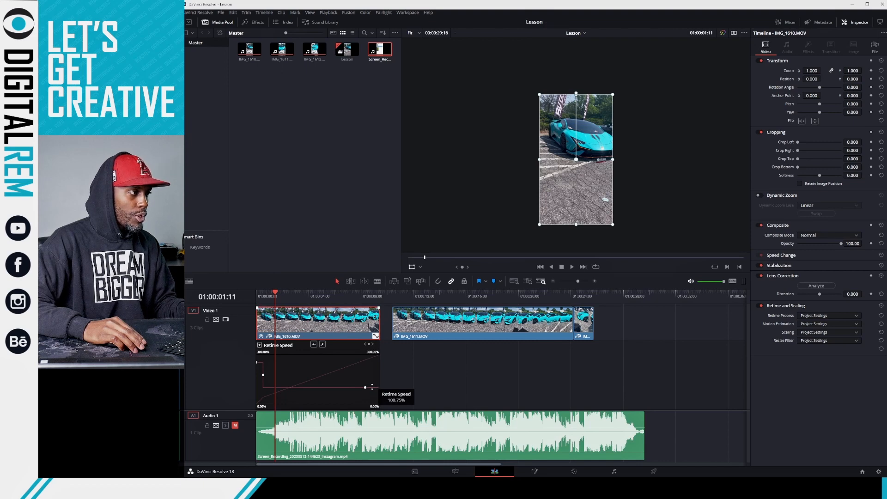
pyautogui.moveTo(372, 388); pyautogui.dragTo(377, 257)
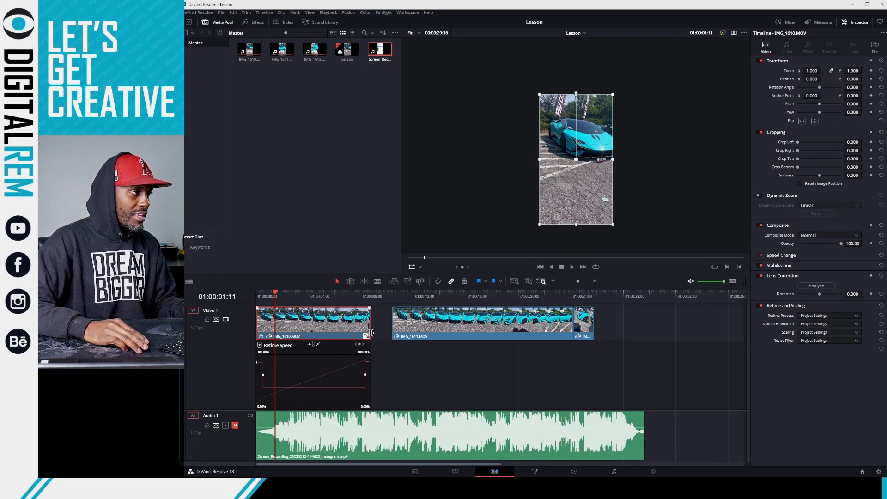
pyautogui.click(365, 375)
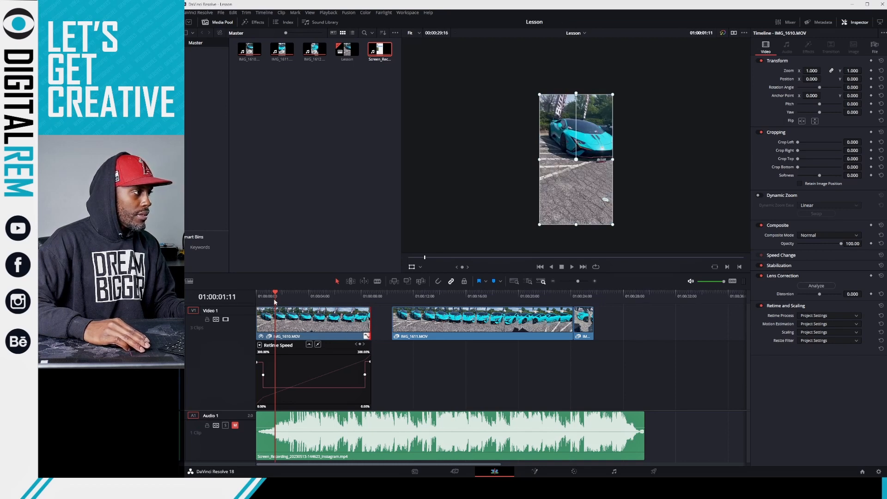
# Play the speed-ramped clip from the start of the timeline to check the fast opening.
pyautogui.moveTo(274, 296); pyautogui.dragTo(253, 296)
pyautogui.press('space')
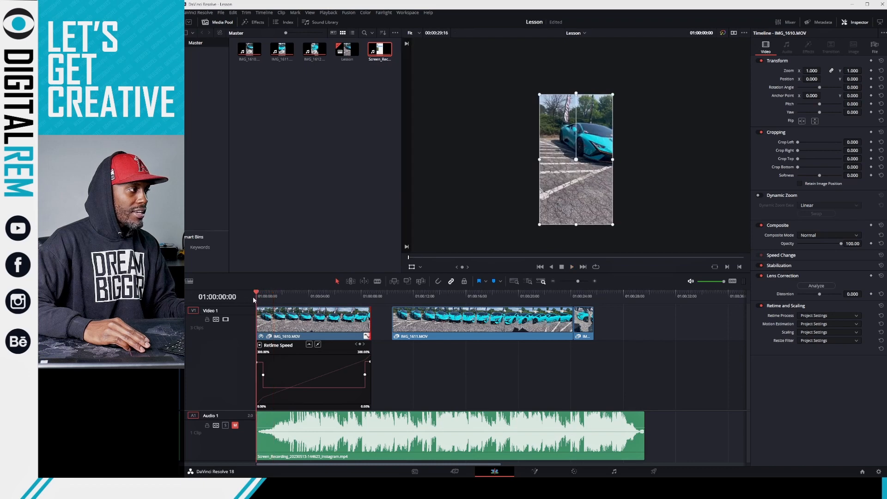
pyautogui.press('space')
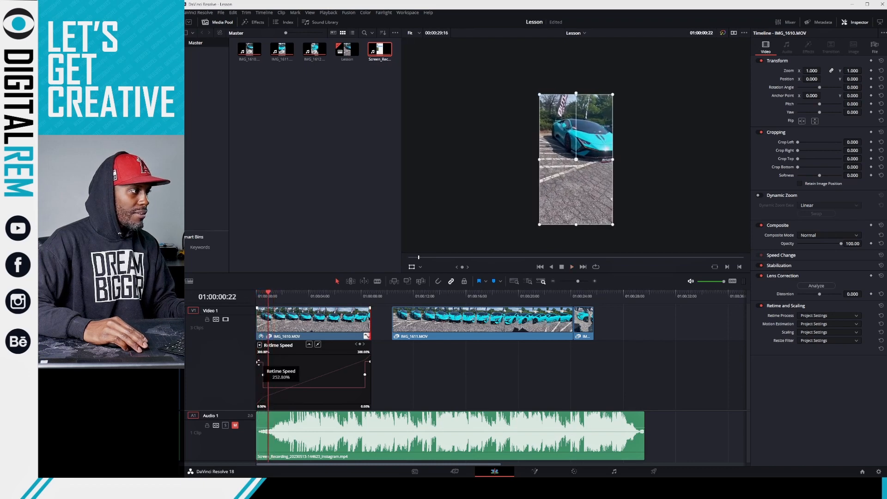
# Move the first speed keyframe later so the fast opening lasts about one second, and preview it from the start.
pyautogui.moveTo(258, 363)
pyautogui.mouseDown()
pyautogui.moveTo(258, 355)
pyautogui.moveTo(273, 372)
pyautogui.mouseUp()
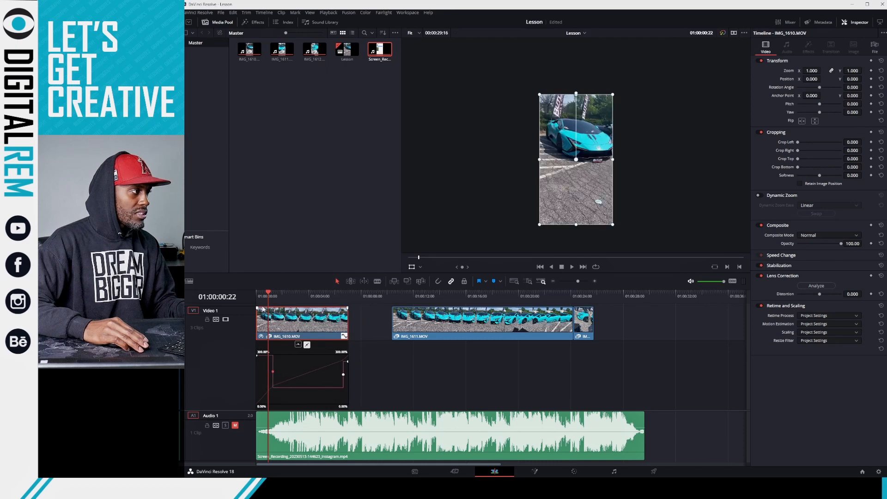
pyautogui.click(262, 297)
pyautogui.press('space')
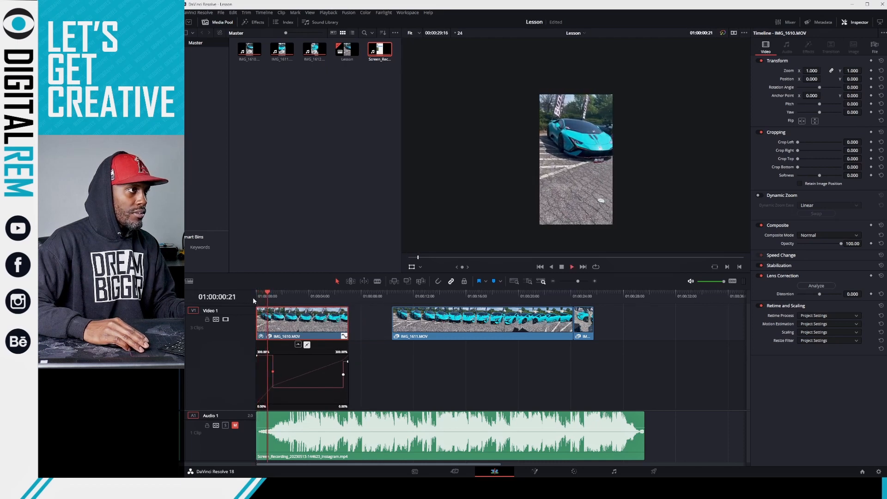
pyautogui.press('space')
pyautogui.moveTo(268, 300); pyautogui.dragTo(250, 297)
pyautogui.press('space')
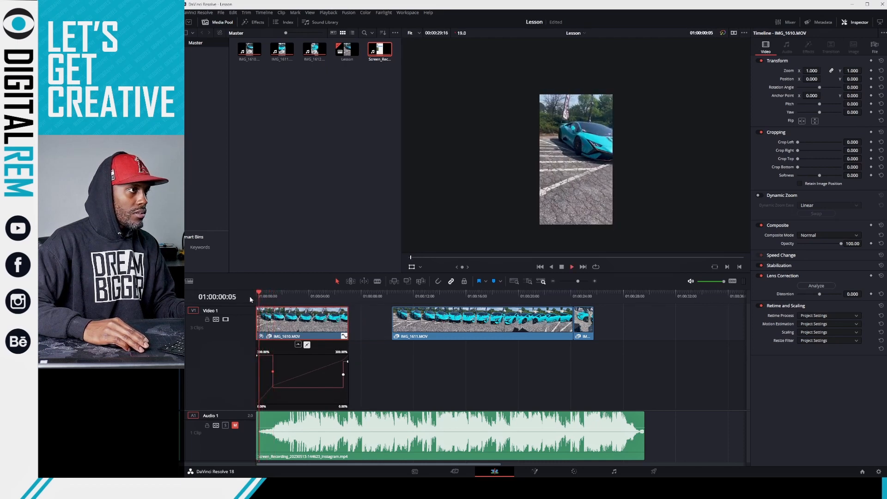
pyautogui.press('space')
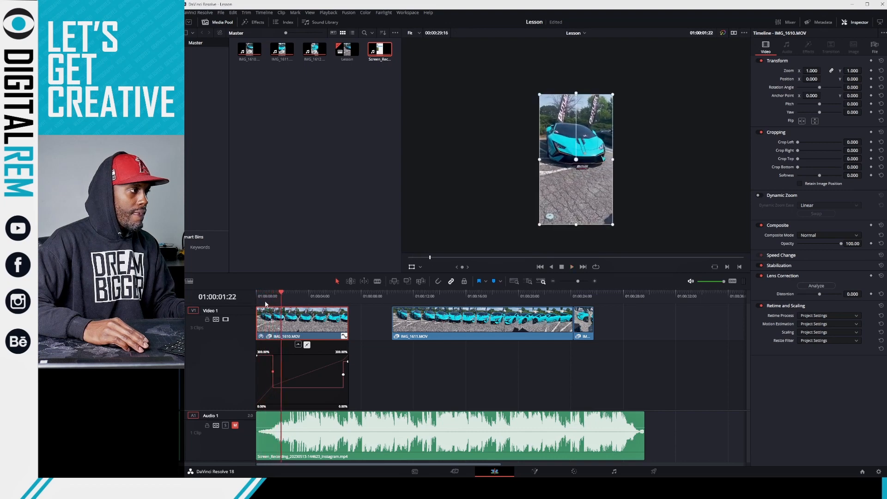
# Replay the first few seconds of IMG_1610.MOV to examine the change from fast to normal speed.
pyautogui.click(266, 301)
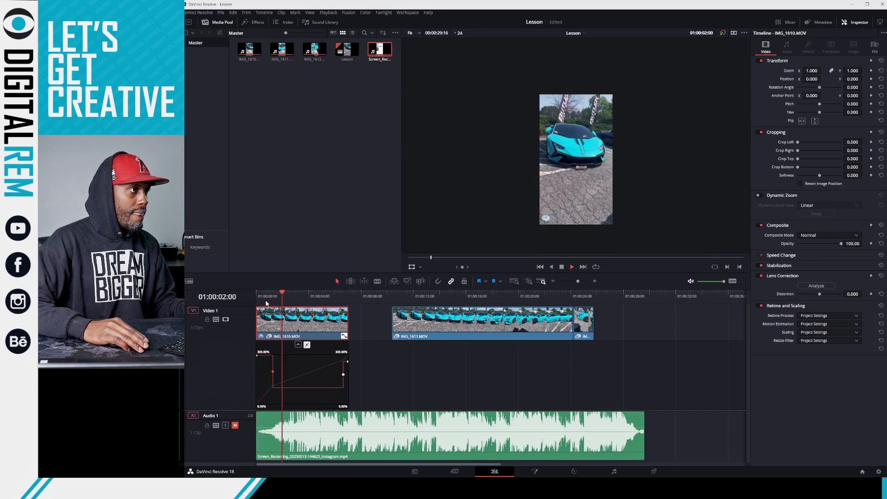
pyautogui.click(267, 302)
pyautogui.press('space')
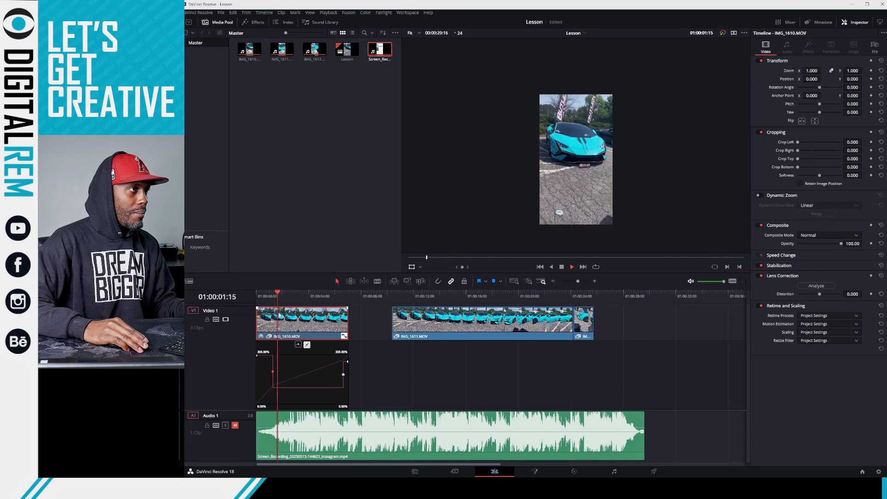
pyautogui.press('space')
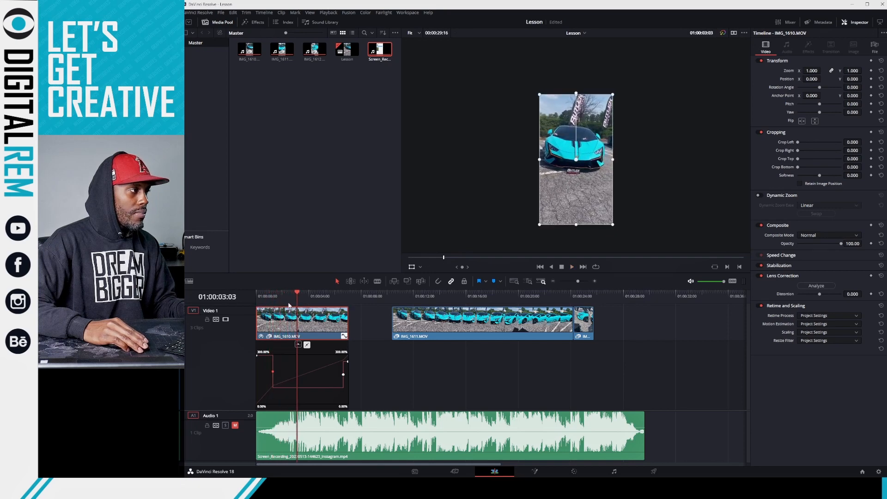
pyautogui.click(275, 298)
pyautogui.click(252, 298)
pyautogui.press('space')
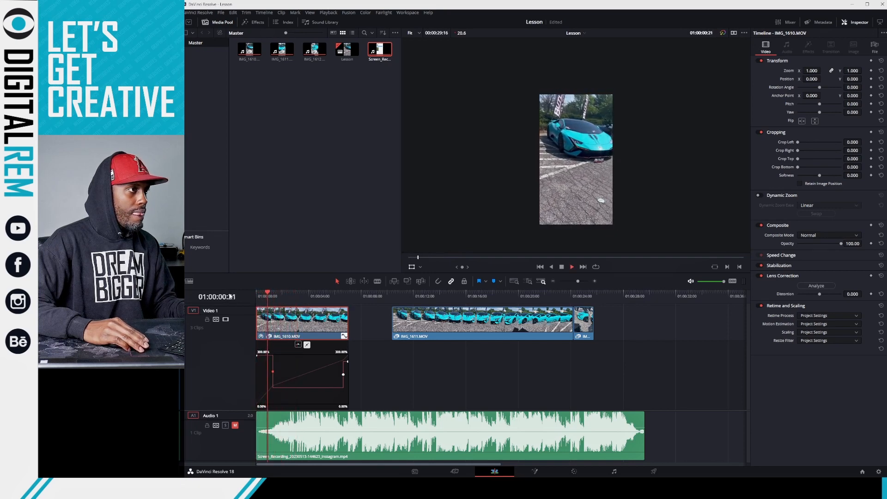
pyautogui.press('space')
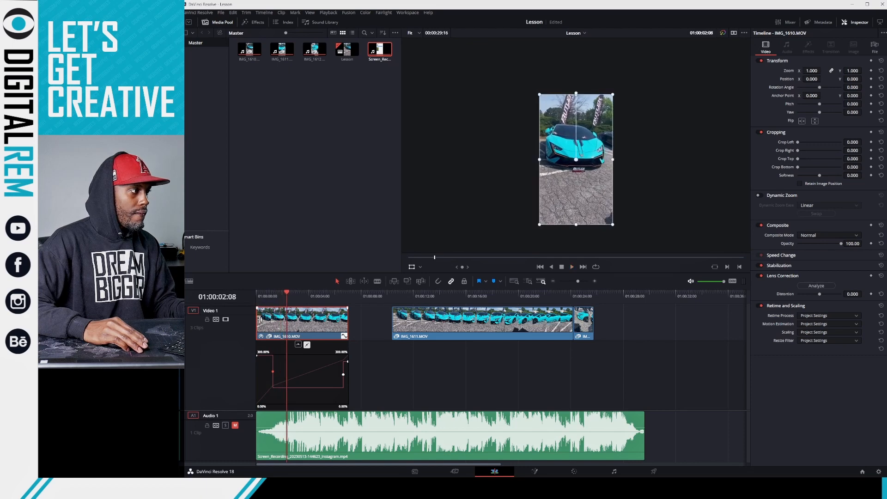
# Trim about one second off the start of IMG_1610.MOV and extend its fast opening section, checking the playback.
pyautogui.moveTo(259, 319); pyautogui.dragTo(273, 319)
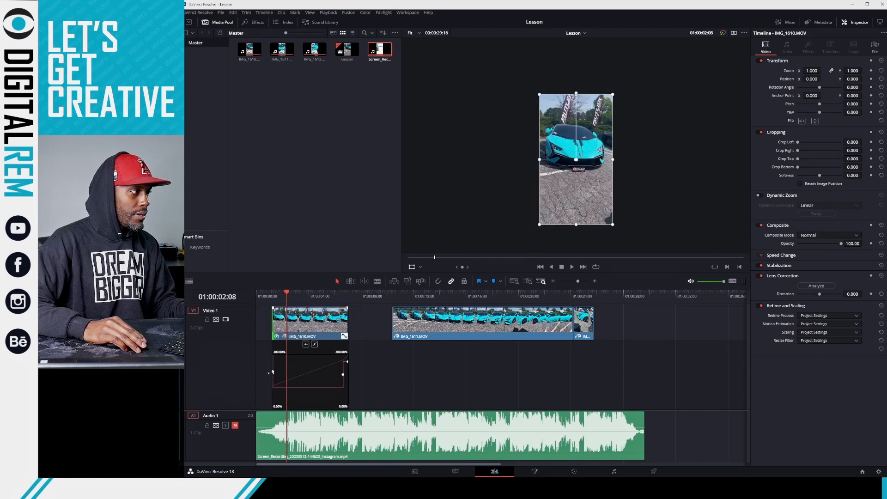
pyautogui.moveTo(273, 372); pyautogui.dragTo(286, 372)
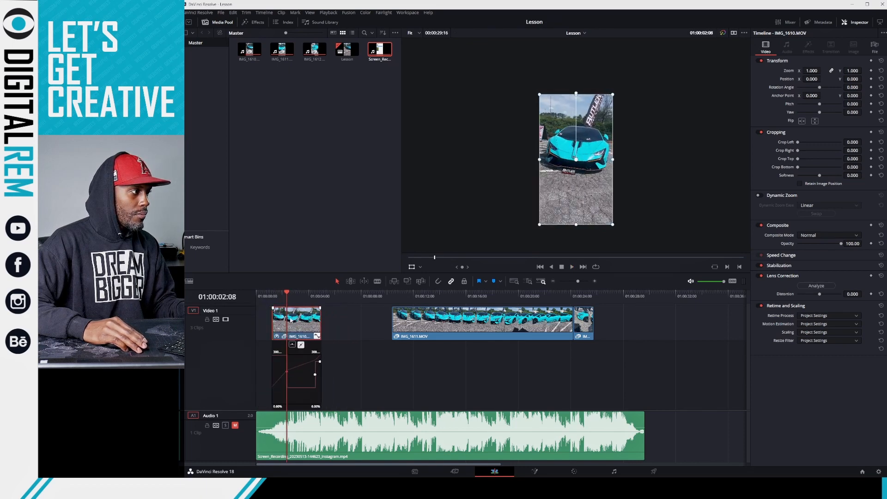
pyautogui.moveTo(285, 292); pyautogui.dragTo(275, 292)
pyautogui.press('space')
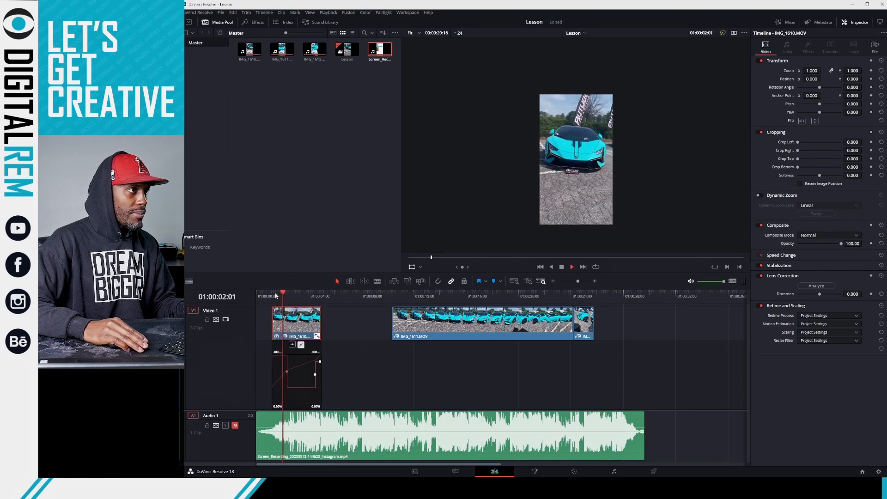
pyautogui.press('space')
pyautogui.click(276, 295)
pyautogui.press('space')
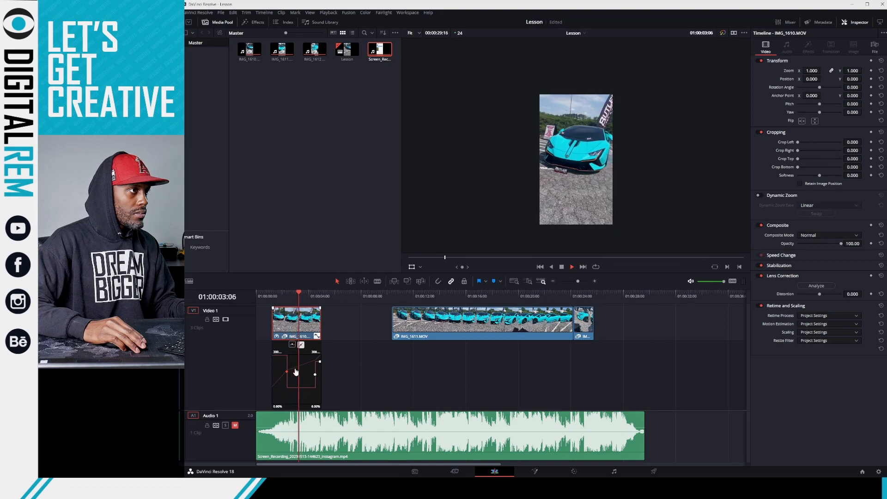
pyautogui.press('space')
# Trim about another half second off the start of IMG_1610.MOV and play the shortened clip through.
pyautogui.moveTo(275, 295)
pyautogui.mouseDown()
pyautogui.moveTo(279, 319)
pyautogui.moveTo(281, 297)
pyautogui.mouseUp()
pyautogui.press('space')
pyautogui.press('space')
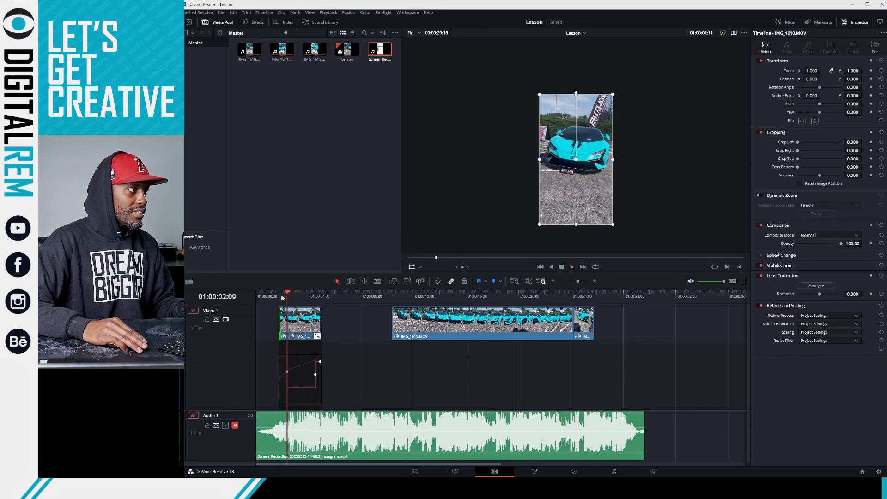
pyautogui.click(279, 296)
pyautogui.press('space')
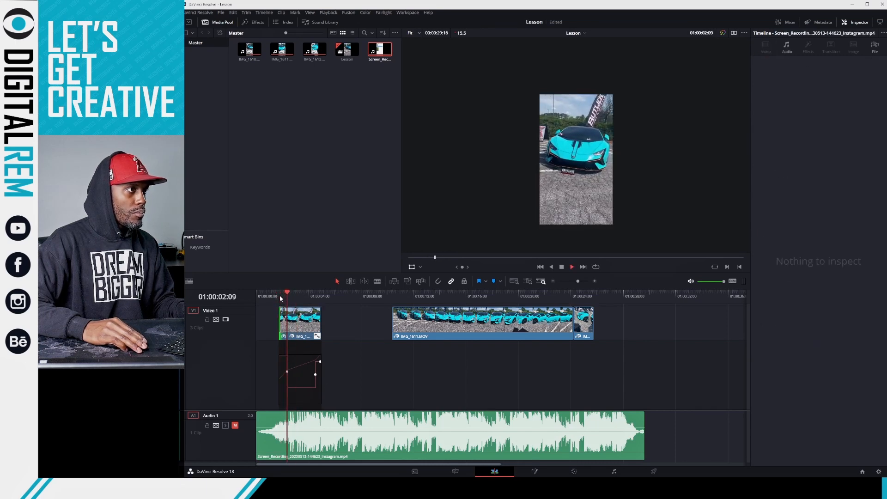
pyautogui.click(280, 296)
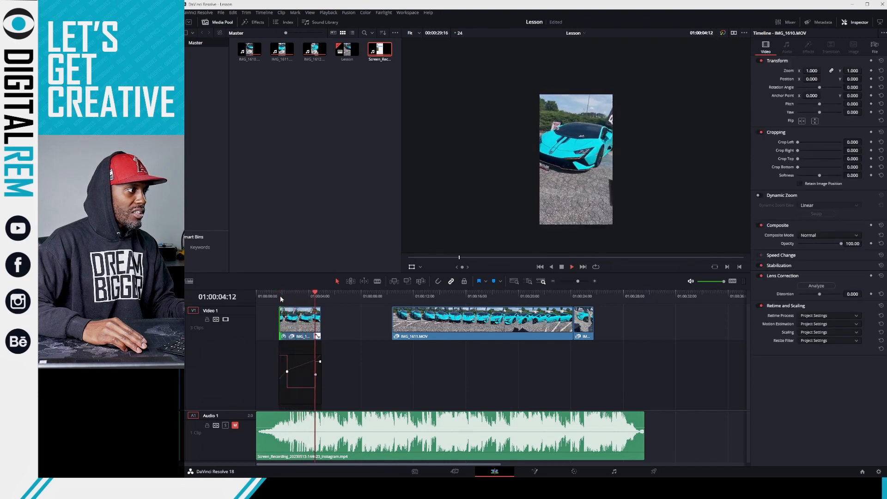
pyautogui.press('space')
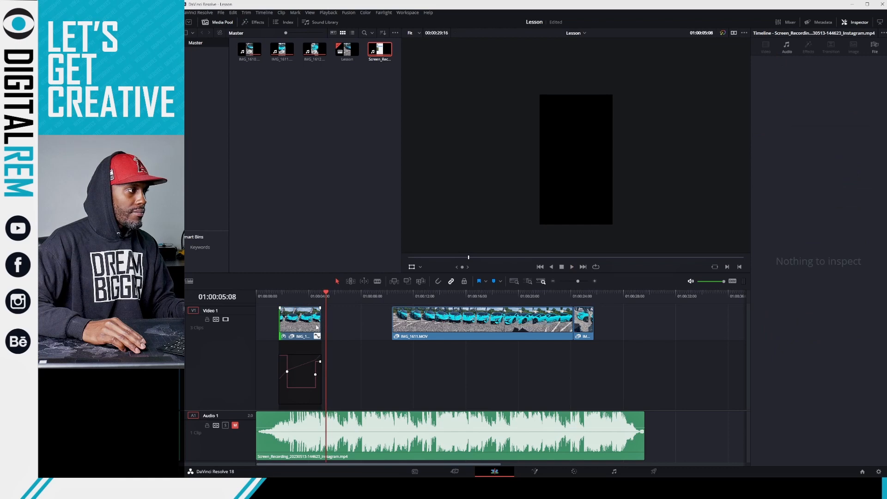
# Trim the end of IMG_1610.MOV so the clip lasts about two seconds, and play it back.
pyautogui.click(309, 293)
pyautogui.moveTo(316, 374); pyautogui.dragTo(308, 324)
pyautogui.moveTo(302, 324); pyautogui.dragTo(268, 301)
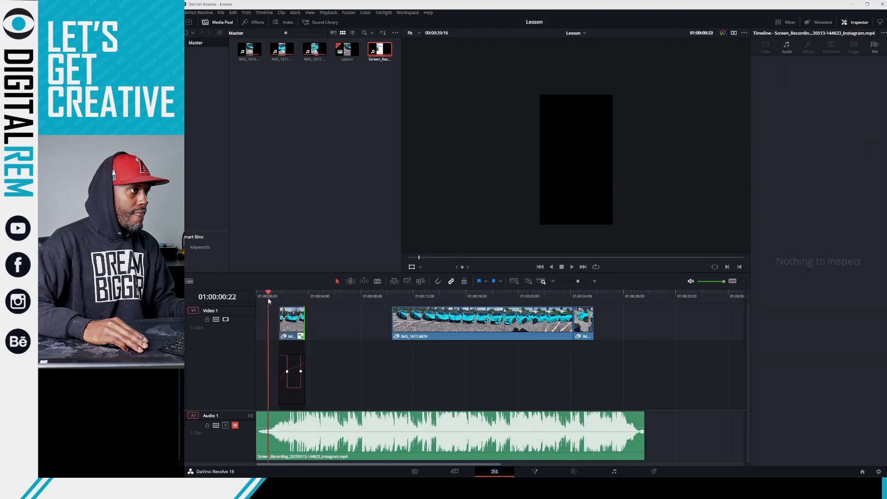
pyautogui.press('space')
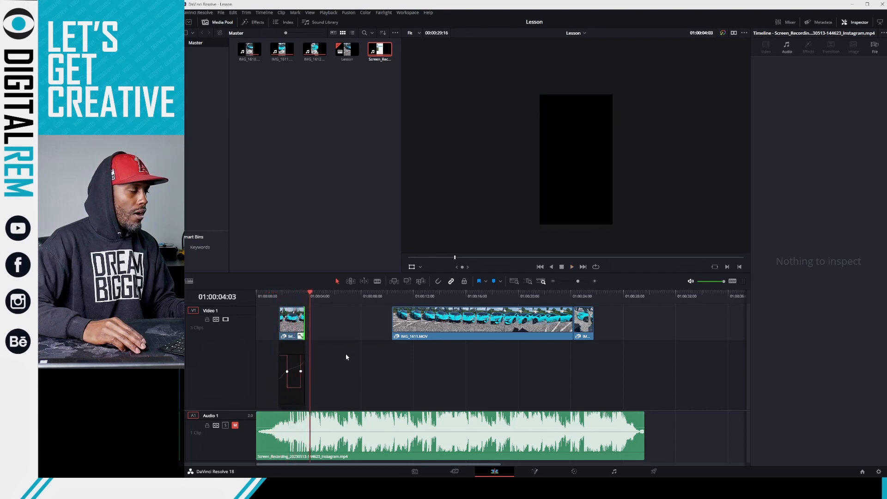
# Play and scrub IMG_1610.MOV around its first speed keyframe to examine the abrupt change from fast to normal speed.
pyautogui.scroll(3, 326, 363)
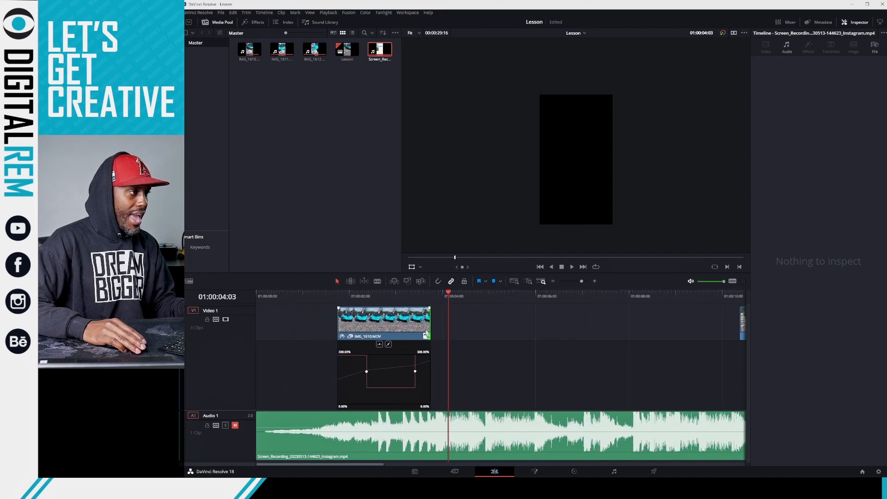
pyautogui.moveTo(419, 354); pyautogui.dragTo(419, 362)
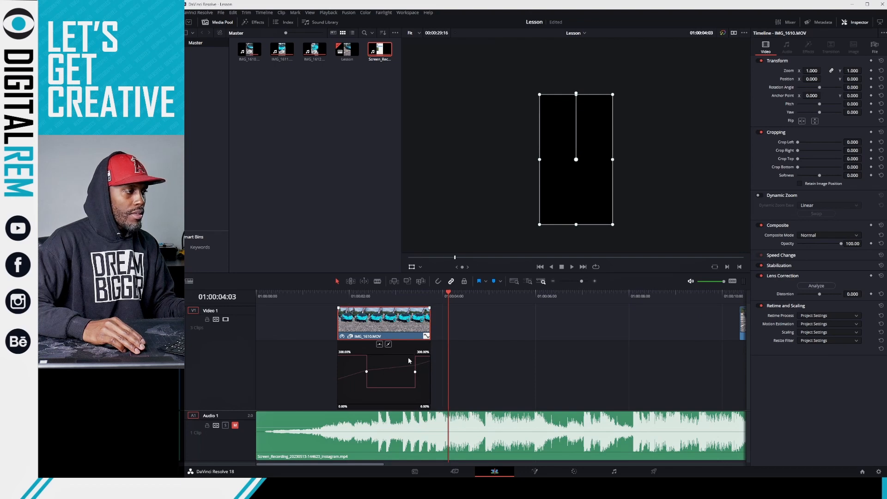
pyautogui.click(361, 297)
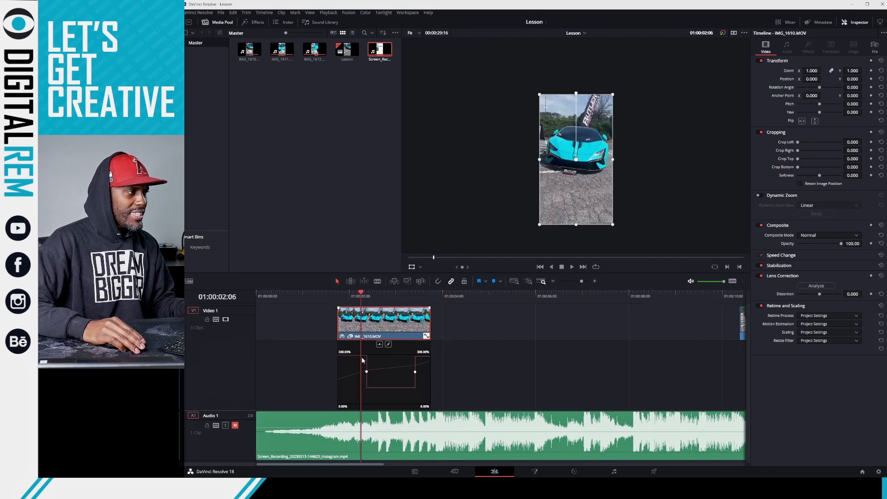
pyautogui.click(338, 297)
pyautogui.press('space')
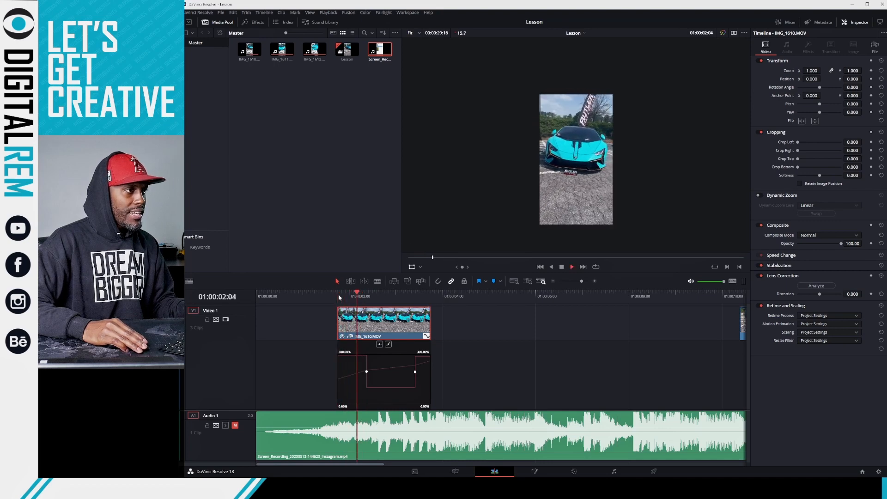
pyautogui.click(360, 297)
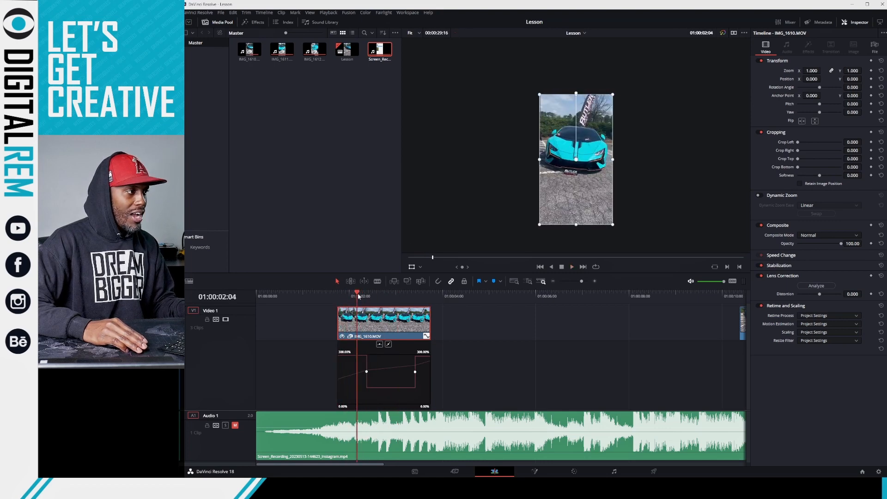
pyautogui.click(361, 297)
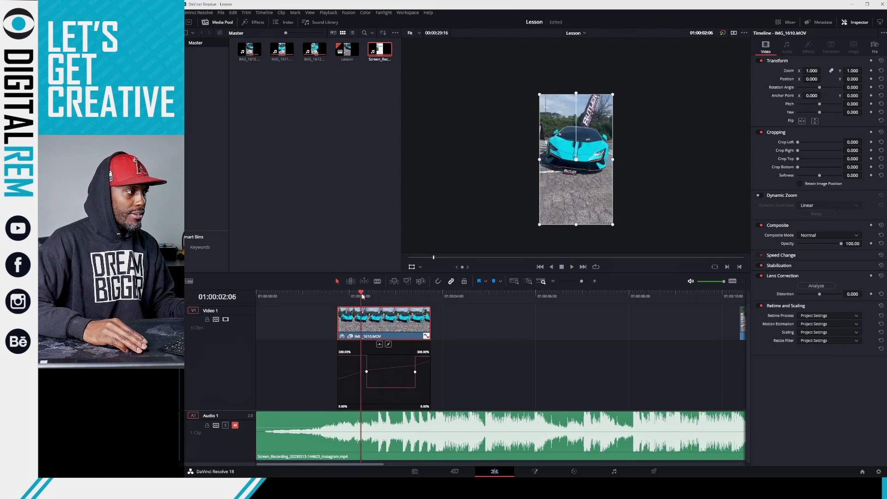
pyautogui.press('space')
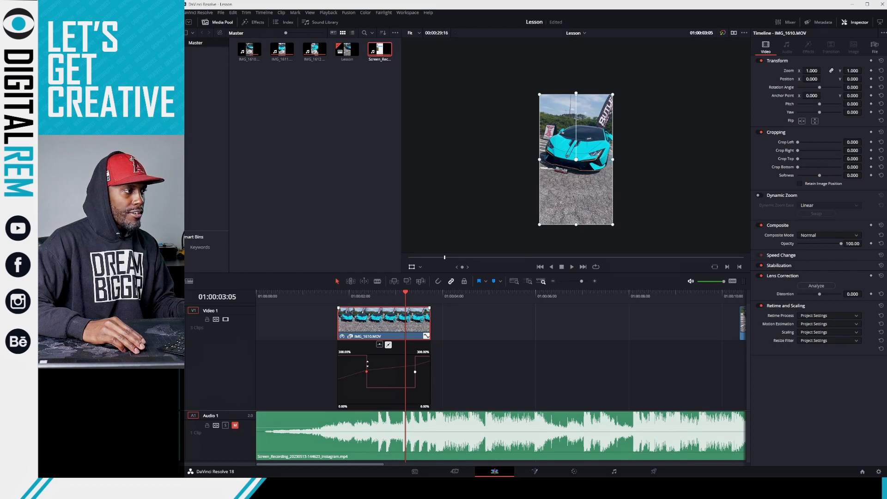
# Smooth both Retime Speed keyframes of IMG_1610.MOV into eased curves.
pyautogui.moveTo(354, 355)
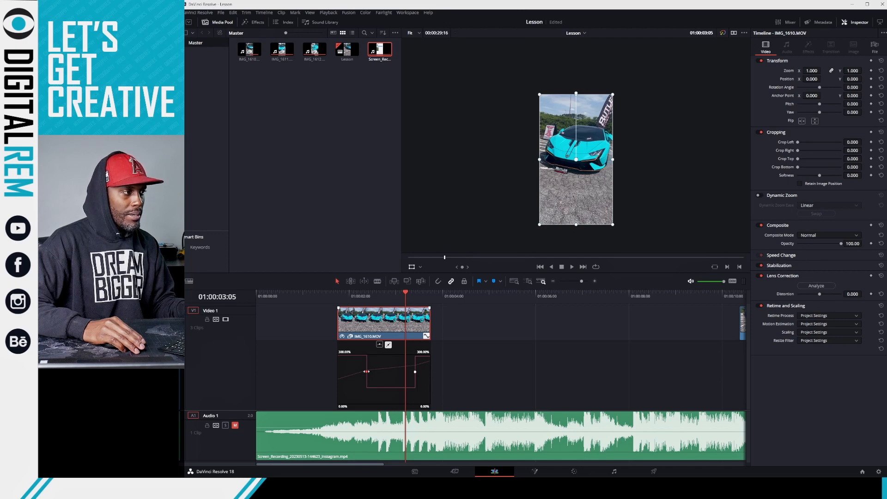
pyautogui.click(379, 345)
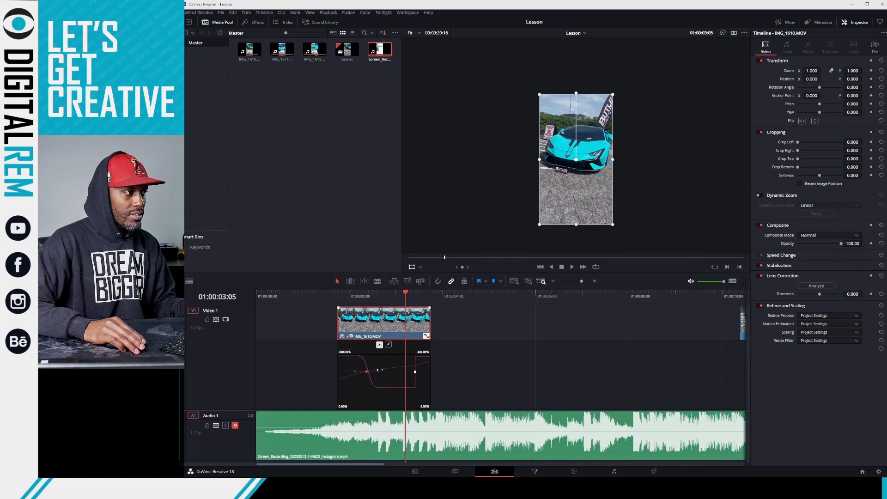
pyautogui.click(380, 344)
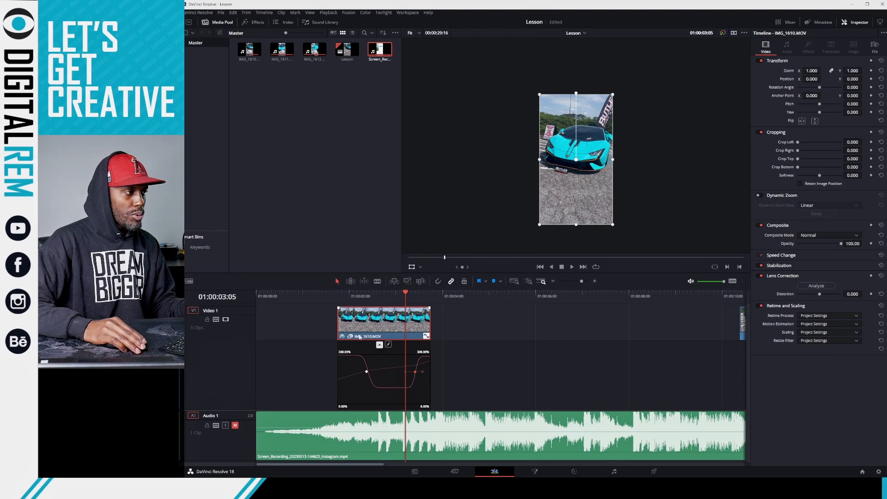
# Replay IMG_1610.MOV several times from near its start to examine the smoothed speed transitions.
pyautogui.click(345, 296)
pyautogui.press('space')
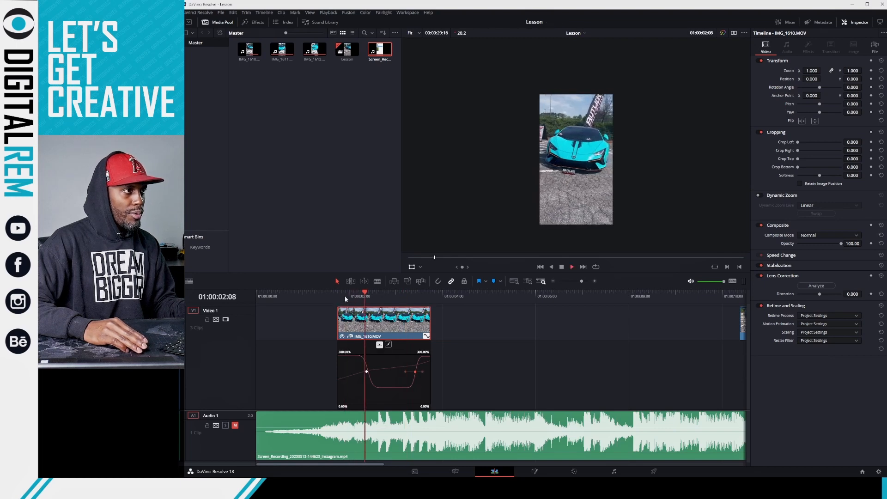
pyautogui.press('space')
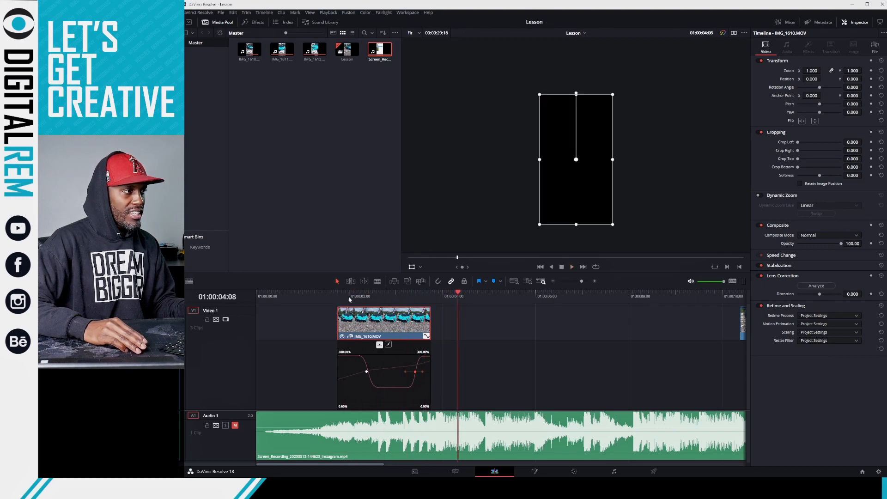
pyautogui.click(342, 293)
pyautogui.press('space')
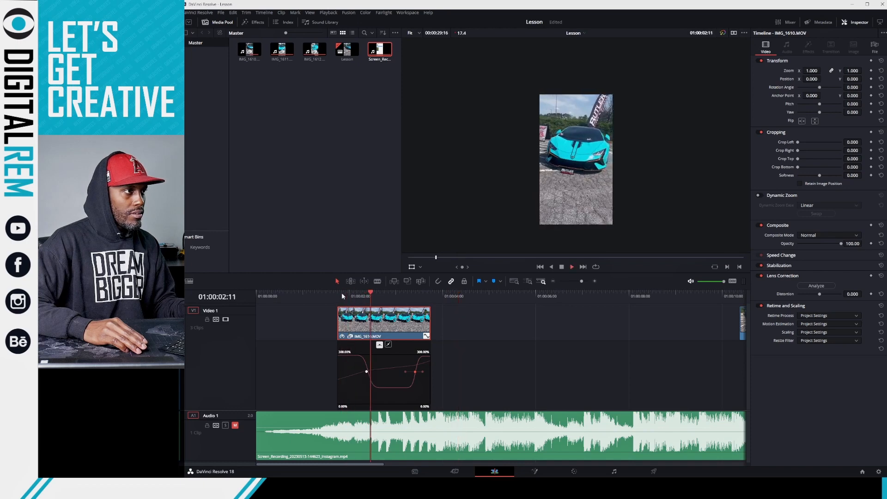
pyautogui.click(342, 294)
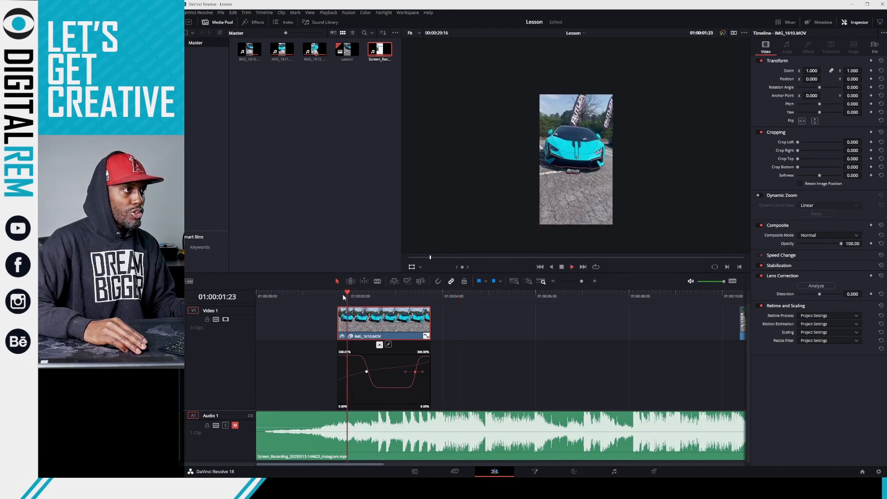
pyautogui.press('space')
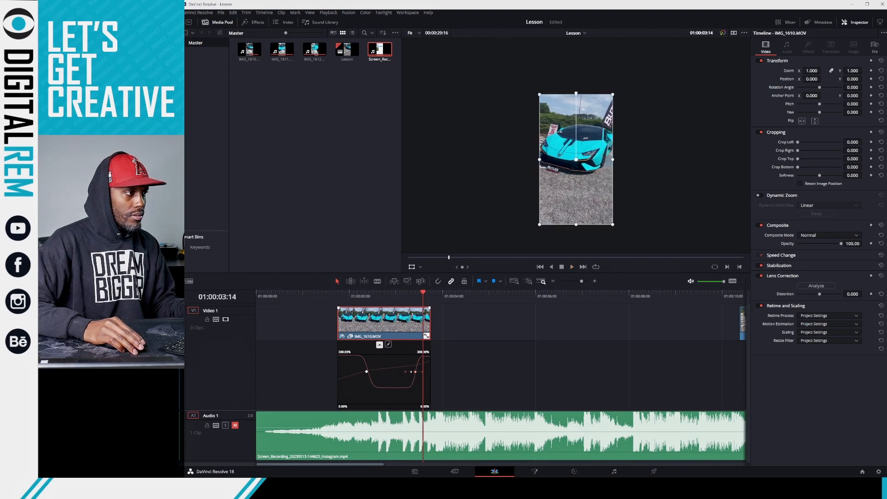
# Slow the middle section of IMG_1610.MOV in the Retime Speed curve, lengthening the clip to about 2.3 seconds, and preview it.
pyautogui.moveTo(414, 372); pyautogui.dragTo(390, 410)
pyautogui.click(342, 295)
pyautogui.press('space')
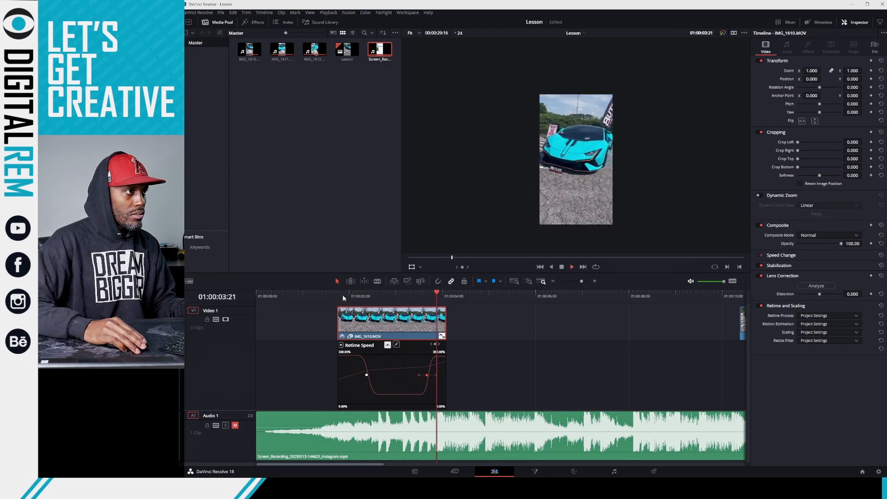
pyautogui.click(342, 295)
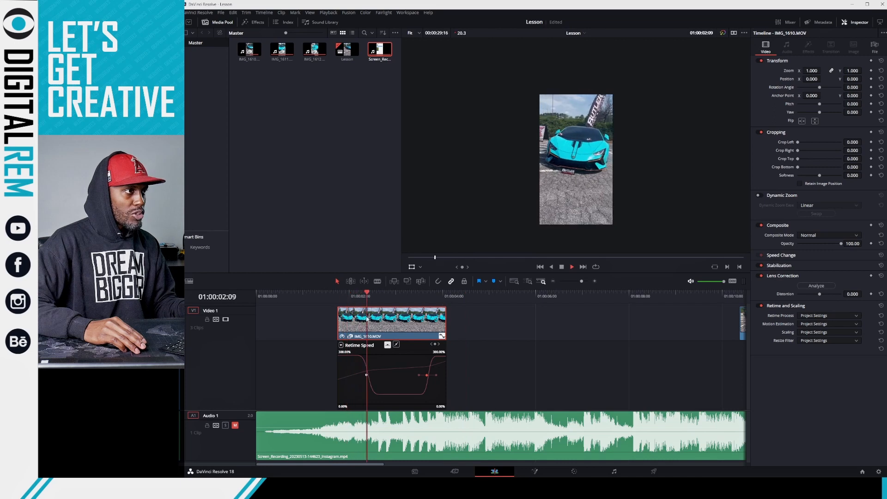
pyautogui.press('space')
# Slow the middle section of IMG_1610.MOV further, lengthening the clip to about 2.8 seconds, and replay the ramp repeatedly.
pyautogui.moveTo(397, 395); pyautogui.dragTo(398, 407)
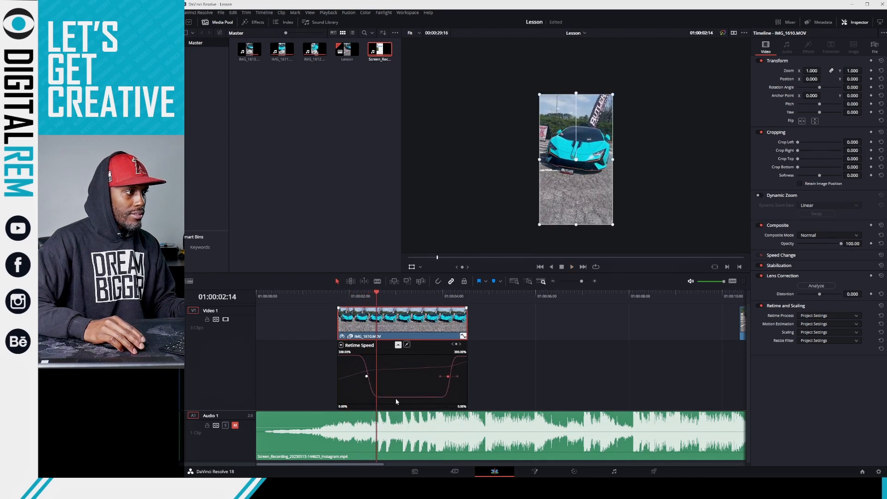
pyautogui.moveTo(344, 297); pyautogui.dragTo(339, 296)
pyautogui.press('space')
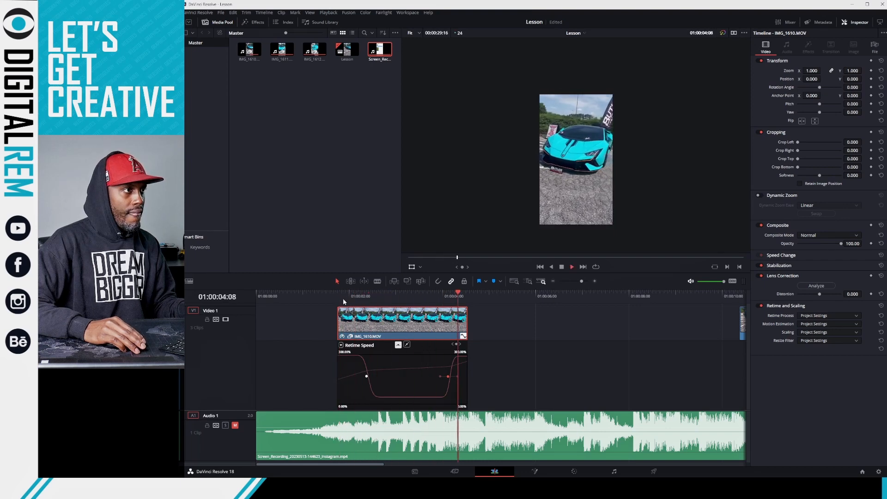
pyautogui.press('space')
pyautogui.click(345, 296)
pyautogui.press('space')
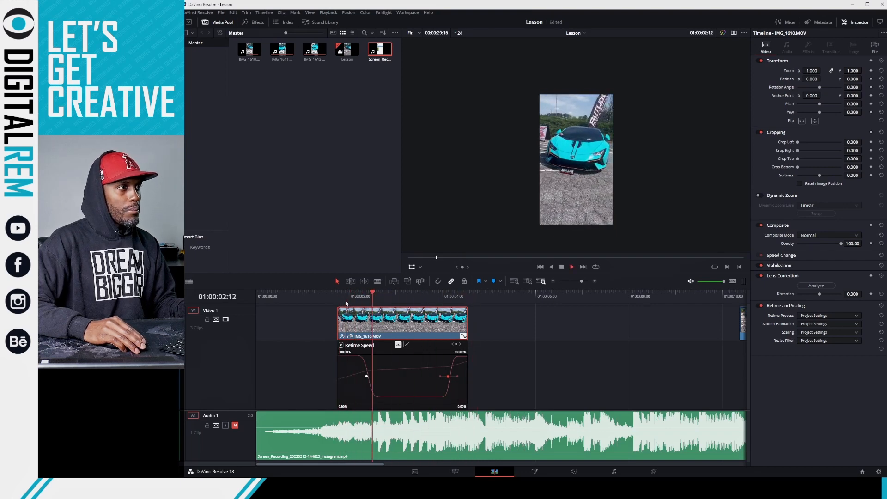
pyautogui.click(346, 303)
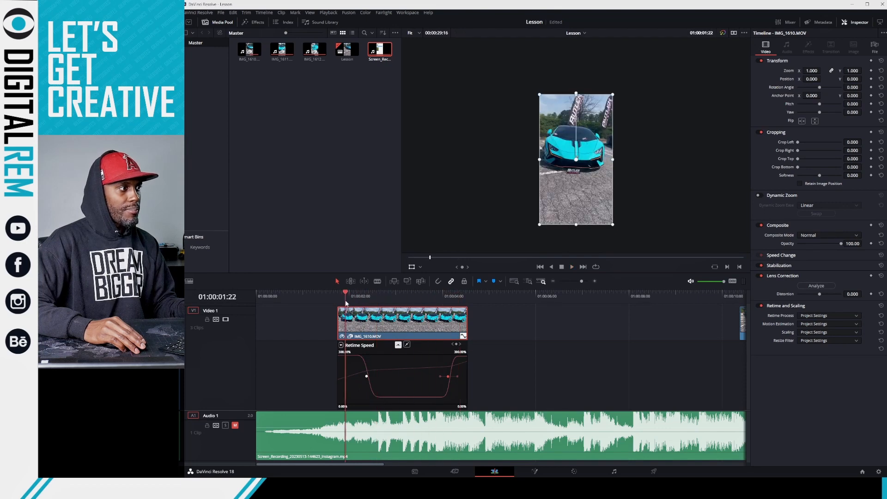
pyautogui.moveTo(346, 302); pyautogui.dragTo(339, 303)
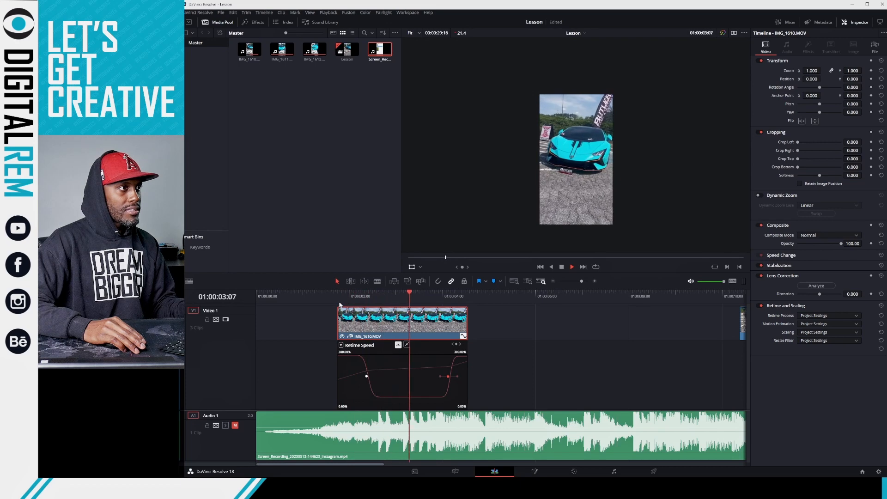
pyautogui.click(340, 304)
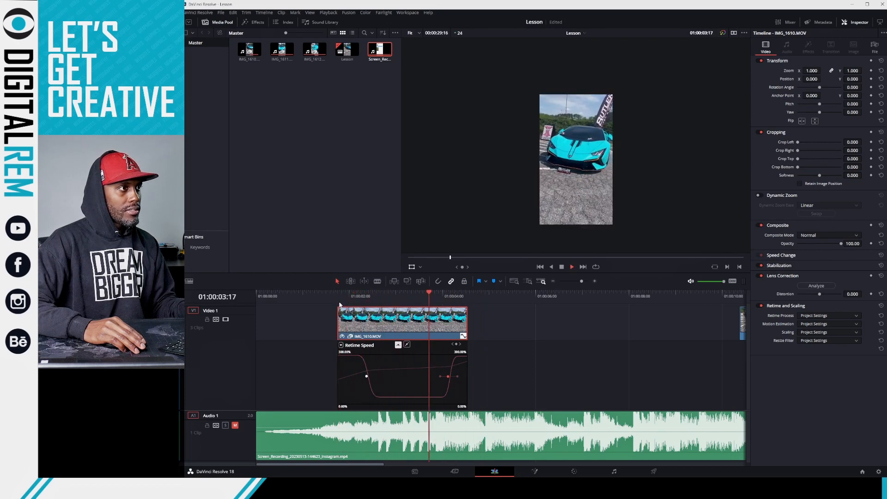
pyautogui.press('space')
pyautogui.press('space')
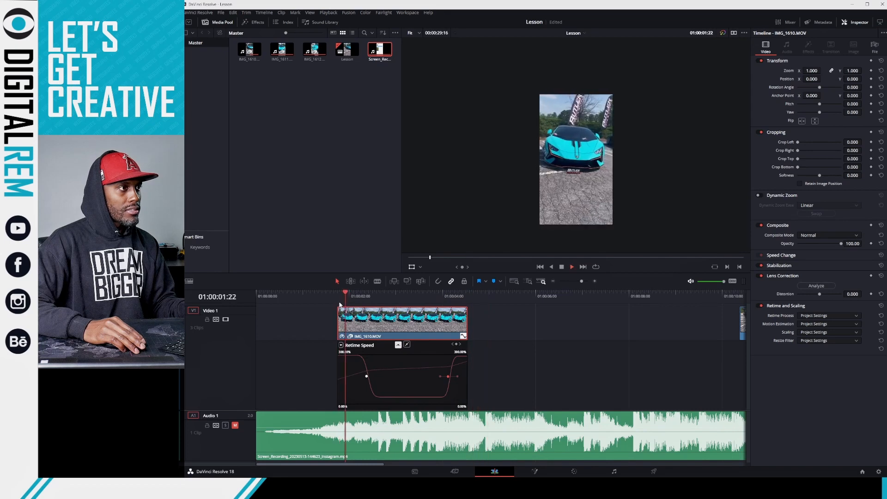
# Trim about a quarter second off the start of IMG_1610.MOV and check the playback.
pyautogui.moveTo(340, 303); pyautogui.dragTo(354, 317)
pyautogui.press('space')
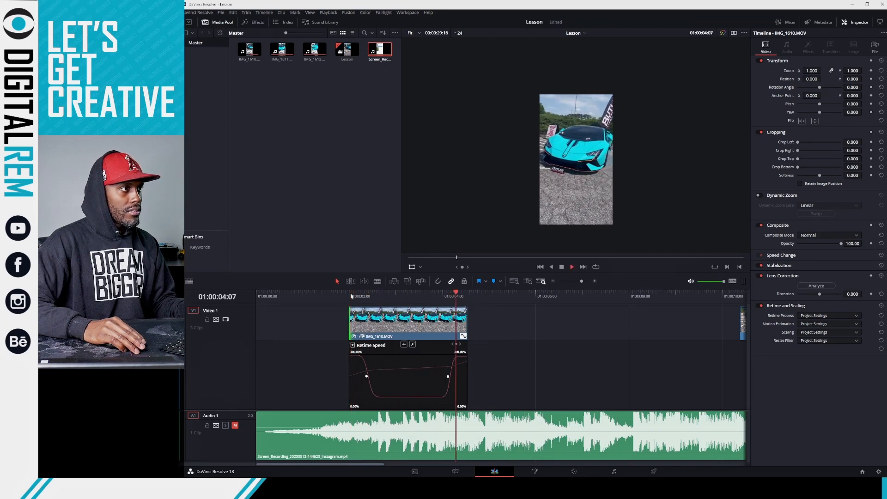
pyautogui.click(351, 293)
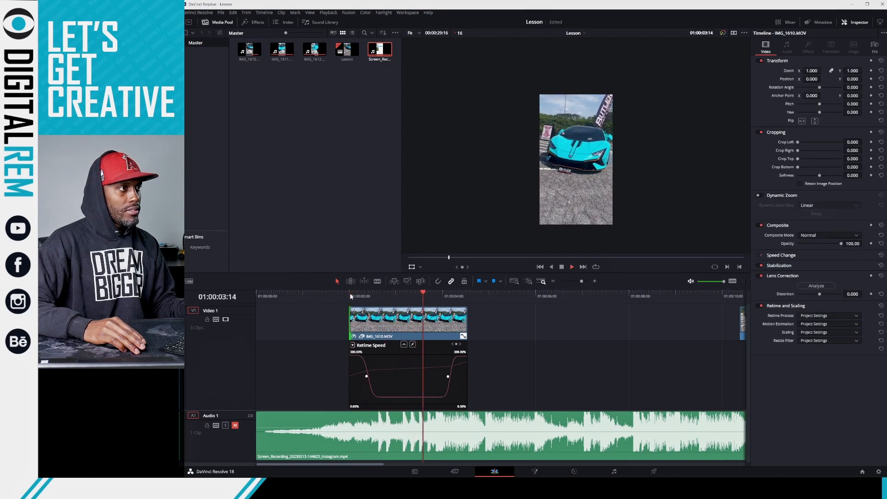
pyautogui.press('space')
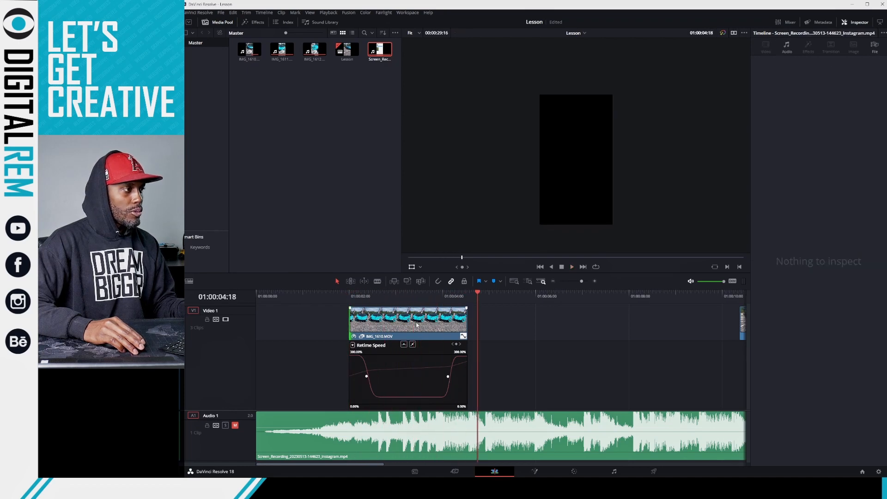
# Move IMG_1610.MOV to the start of the timeline and bring IMG_1611.MOV closer behind it.
pyautogui.moveTo(409, 324); pyautogui.dragTo(315, 328)
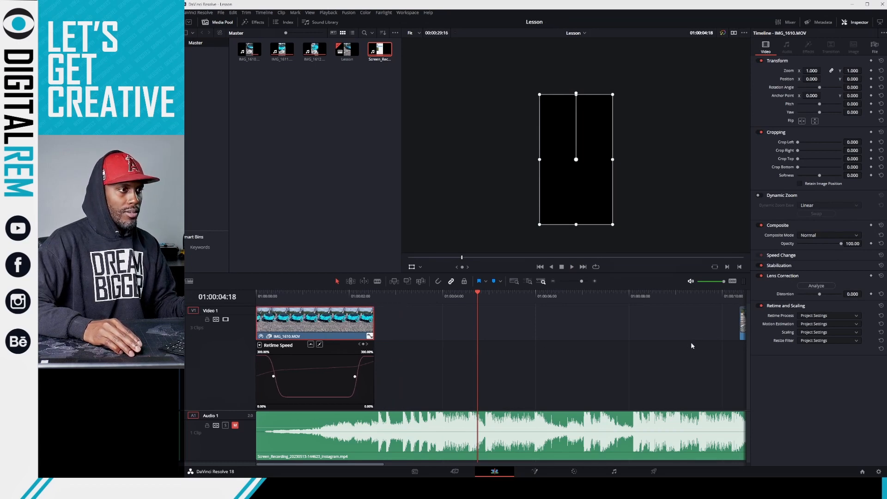
pyautogui.hscroll(3, 693, 343)
pyautogui.moveTo(706, 333); pyautogui.dragTo(353, 340)
# Split IMG_1611.MOV at 01:00:09:17 and delete the part before the cut.
pyautogui.moveTo(423, 295); pyautogui.dragTo(650, 296)
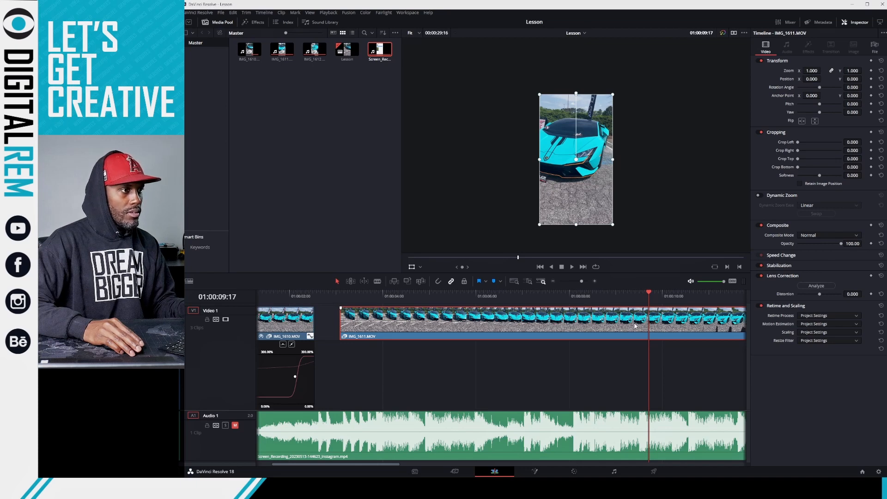
pyautogui.hotkey('ctrl', 'b')
pyautogui.press('BackSpace')
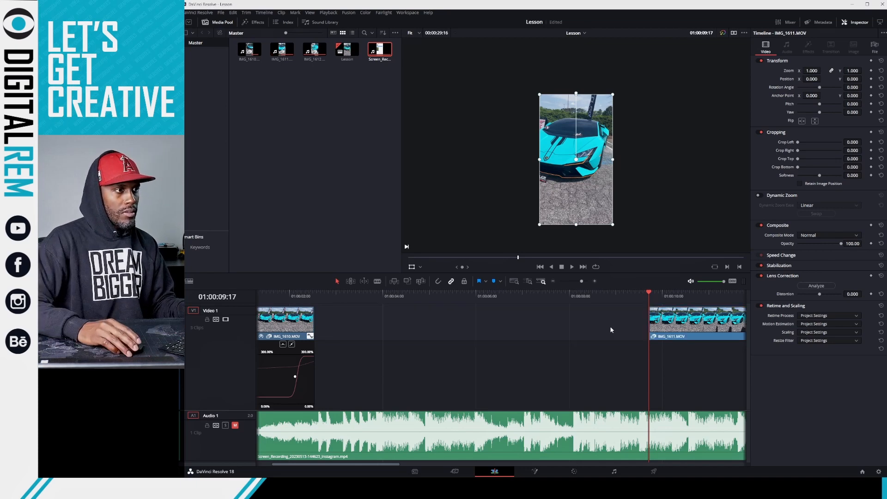
# Move the remaining IMG_1611.MOV clip to about 01:00:06:00, split it at 01:00:09:17 and delete the part after the cut.
pyautogui.moveTo(689, 329); pyautogui.dragTo(517, 343)
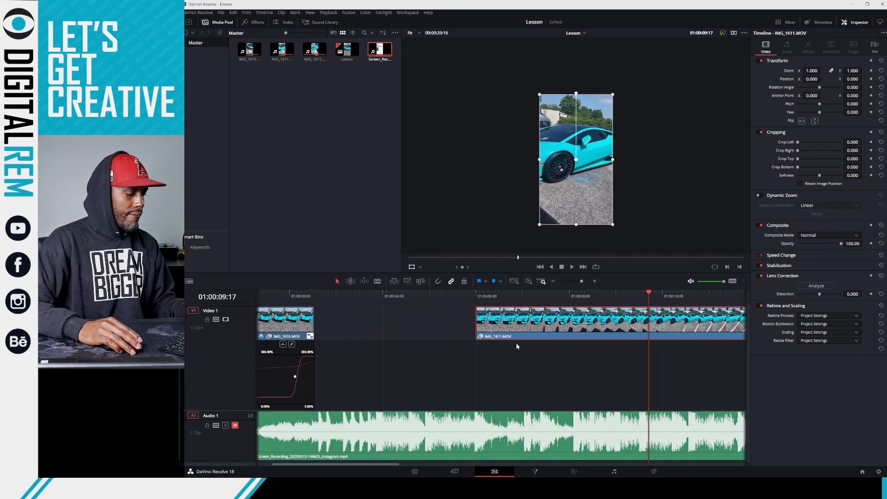
pyautogui.hotkey('ctrl', 'b')
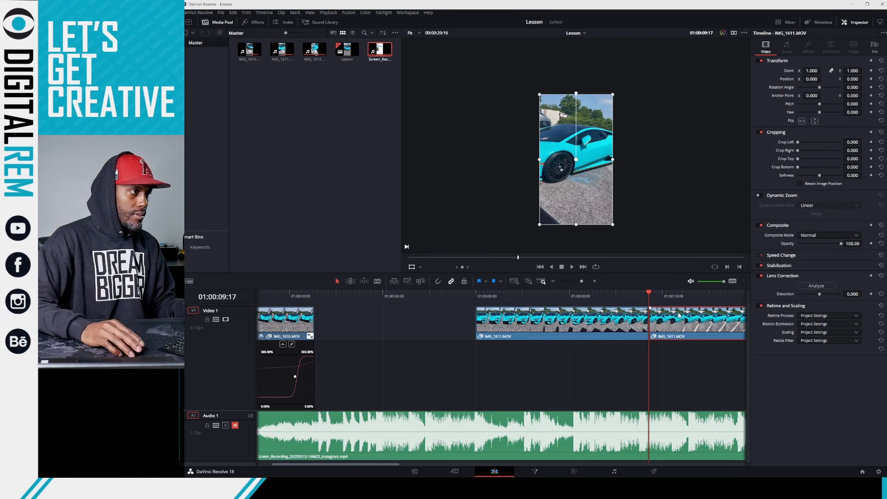
pyautogui.press('Delete')
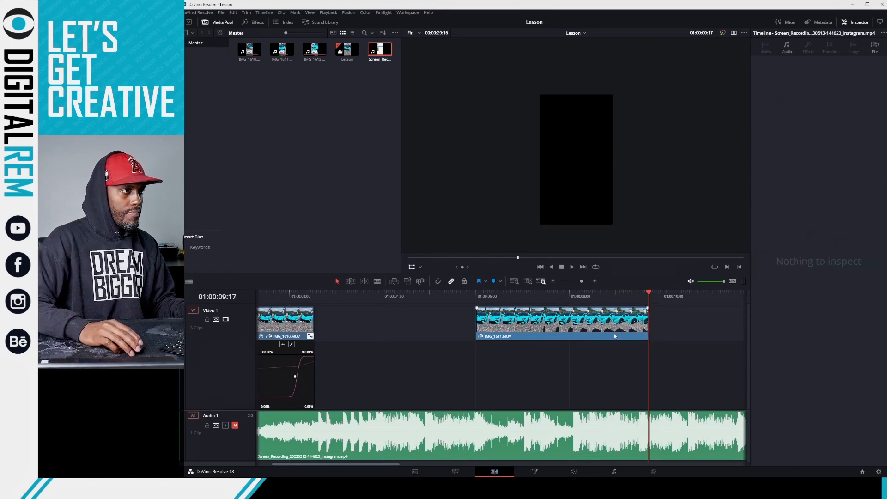
# Move IMG_1611.MOV to start at about 01:00:03:10 and show its Retime Speed curve instead of Retime Frame.
pyautogui.moveTo(582, 328); pyautogui.dragTo(460, 335)
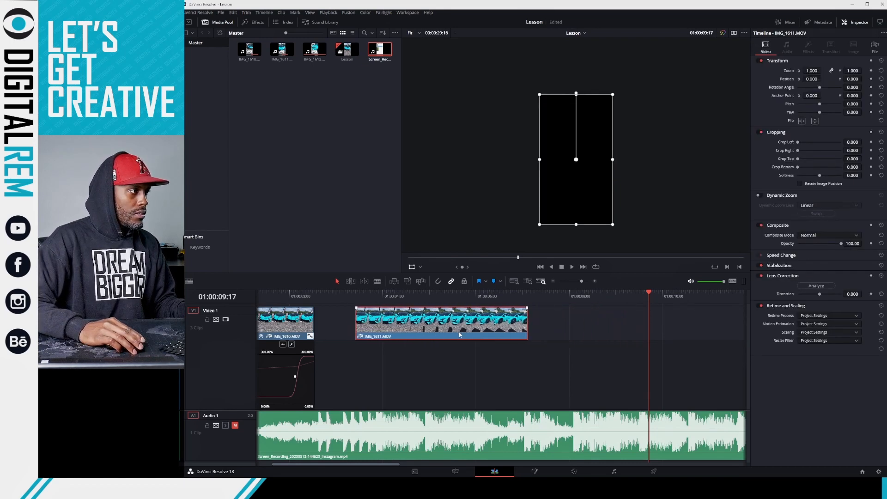
pyautogui.rightClick(411, 326)
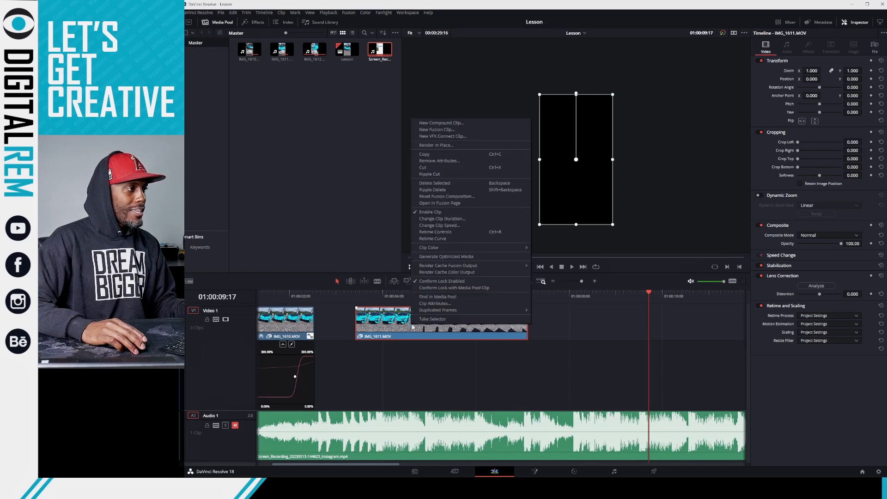
pyautogui.click(435, 238)
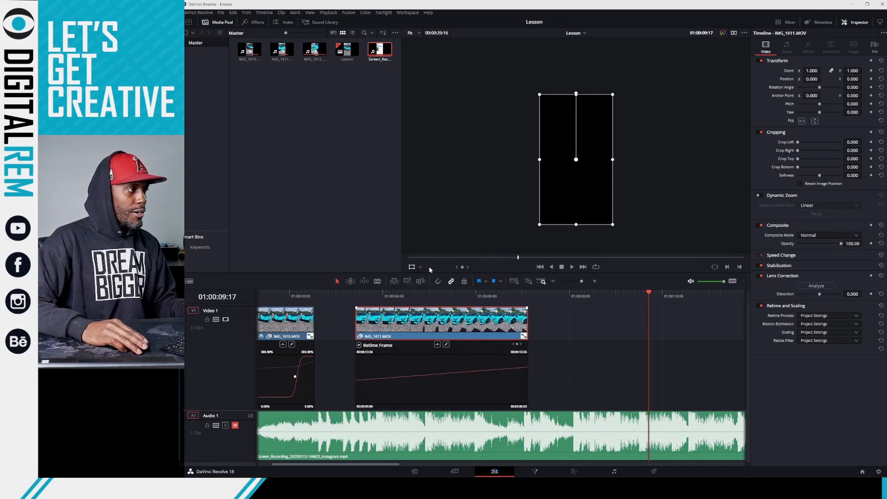
pyautogui.click(359, 346)
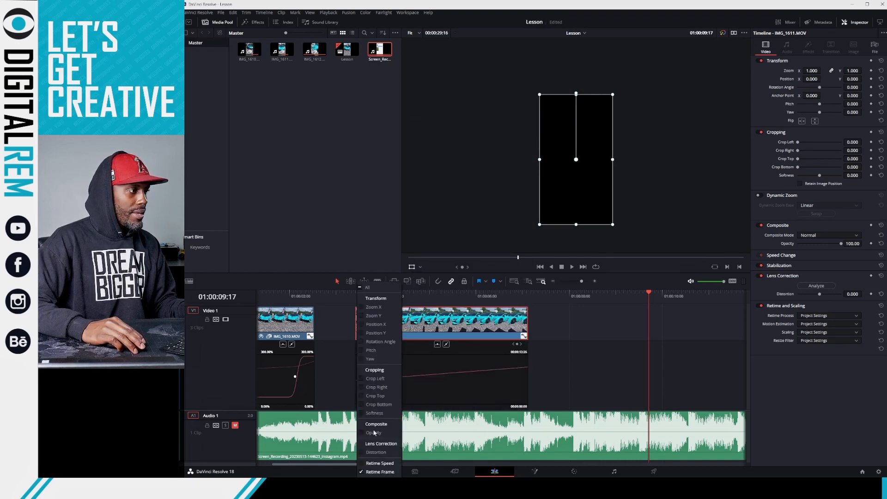
pyautogui.click(360, 463)
pyautogui.click(433, 401)
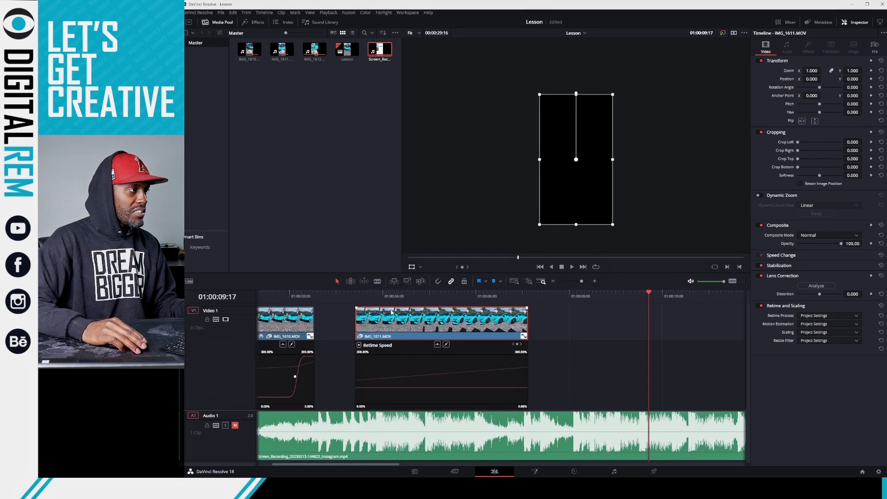
# Add speed keyframes to IMG_1611.MOV at 01:00:04:00 and 01:00:06:08.
pyautogui.click(382, 296)
pyautogui.moveTo(379, 293)
pyautogui.mouseDown()
pyautogui.moveTo(420, 296)
pyautogui.moveTo(383, 302)
pyautogui.mouseUp()
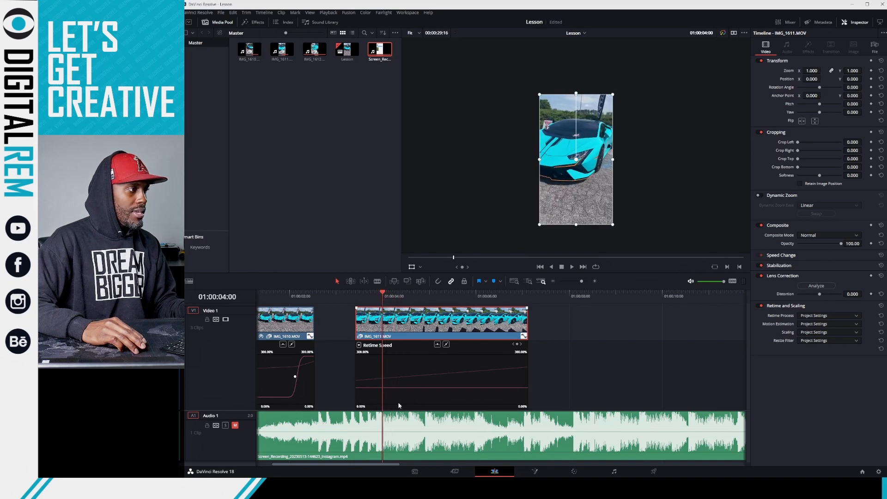
pyautogui.click(518, 345)
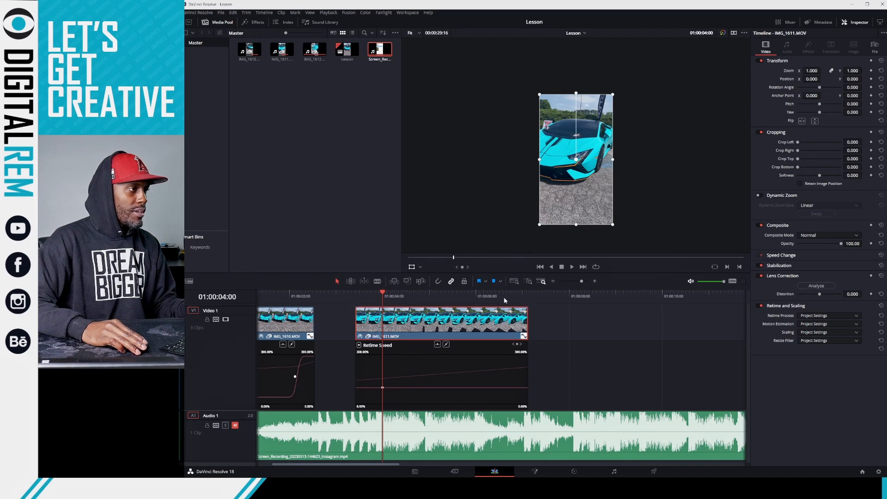
pyautogui.moveTo(494, 296); pyautogui.dragTo(493, 299)
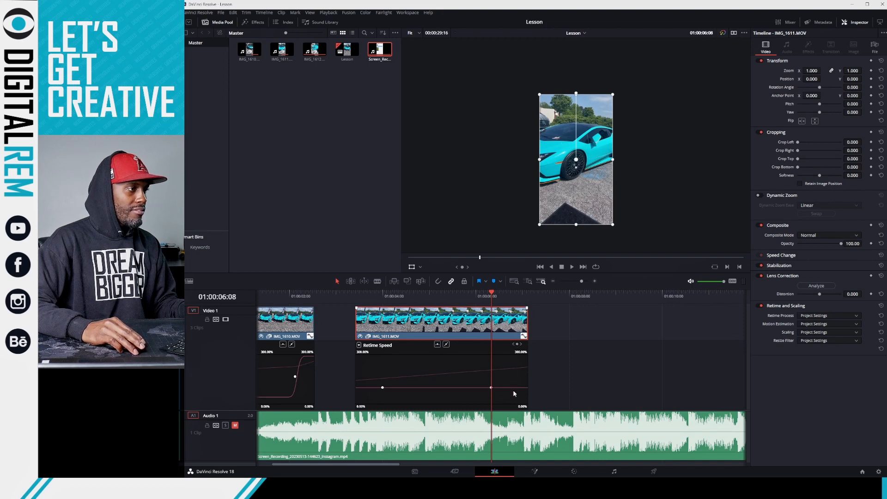
# Raise the Retime Speed of IMG_1611.MOV well above 100% after the closing keyframe and before the opening keyframe.
pyautogui.moveTo(516, 388); pyautogui.dragTo(521, 353)
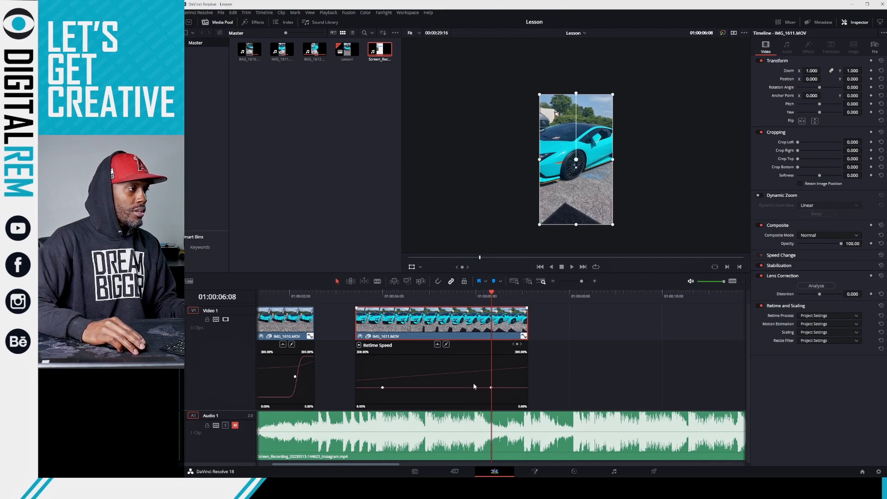
pyautogui.moveTo(510, 389); pyautogui.dragTo(510, 388)
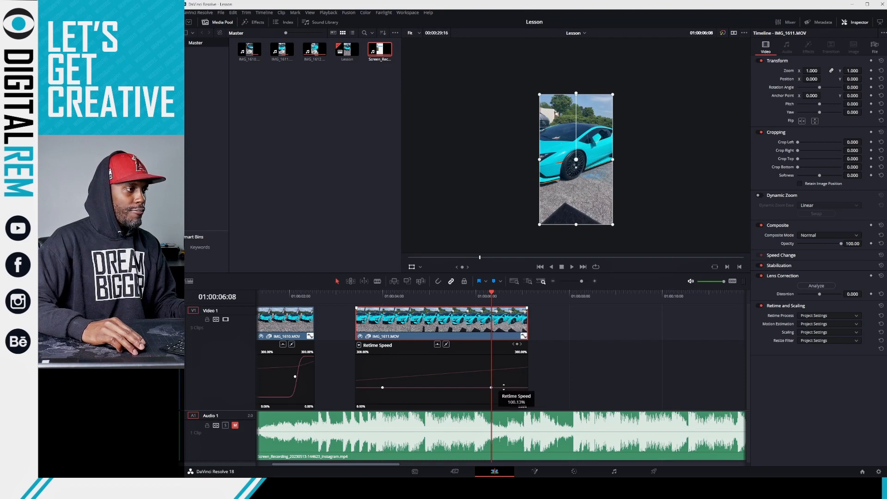
pyautogui.moveTo(512, 388); pyautogui.dragTo(517, 262)
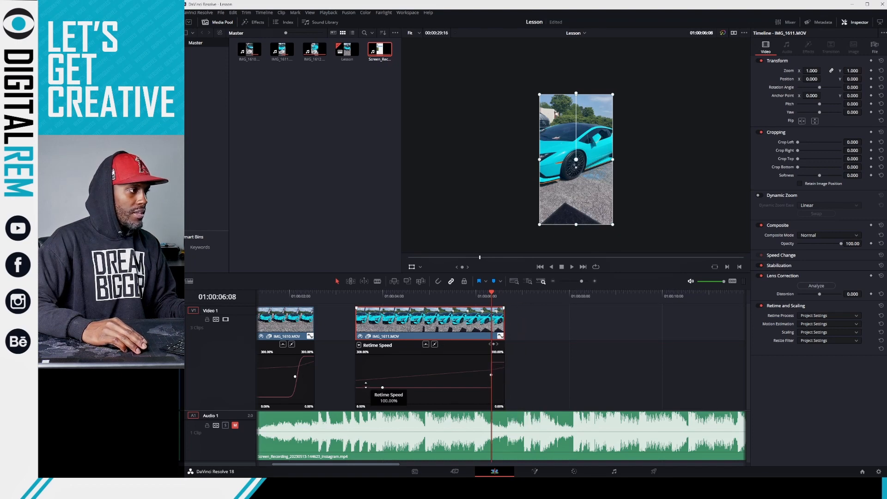
pyautogui.moveTo(366, 386); pyautogui.dragTo(387, 241)
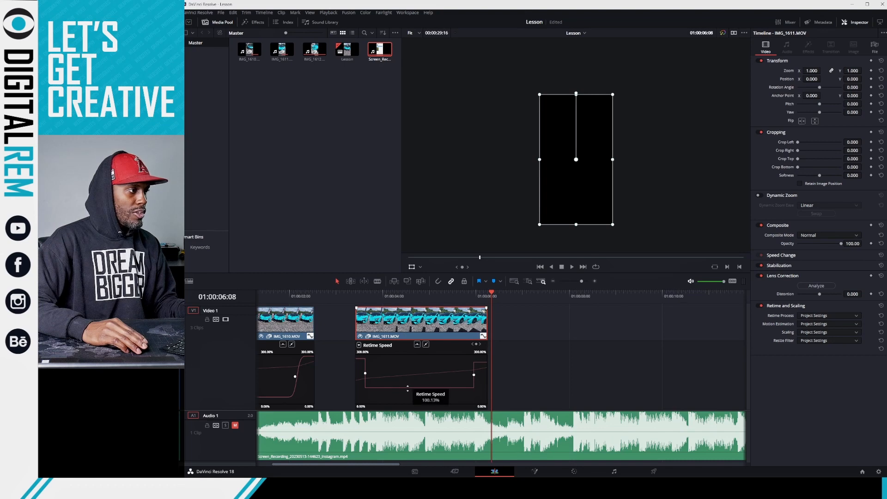
# Lower the Retime Speed between the two keyframes of IMG_1611.MOV to about 58% and play back the clip.
pyautogui.moveTo(408, 389); pyautogui.dragTo(405, 422)
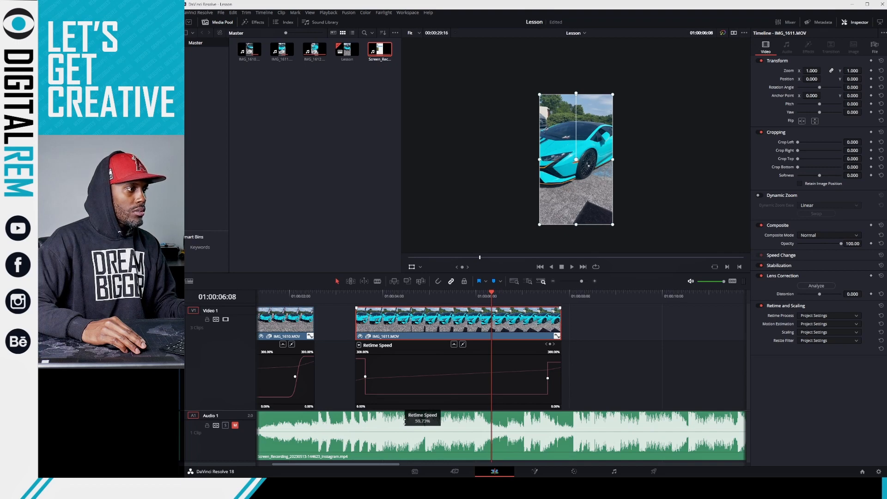
pyautogui.moveTo(405, 422); pyautogui.dragTo(406, 421)
pyautogui.moveTo(405, 420)
pyautogui.mouseDown()
pyautogui.moveTo(403, 431)
pyautogui.moveTo(410, 418)
pyautogui.mouseUp()
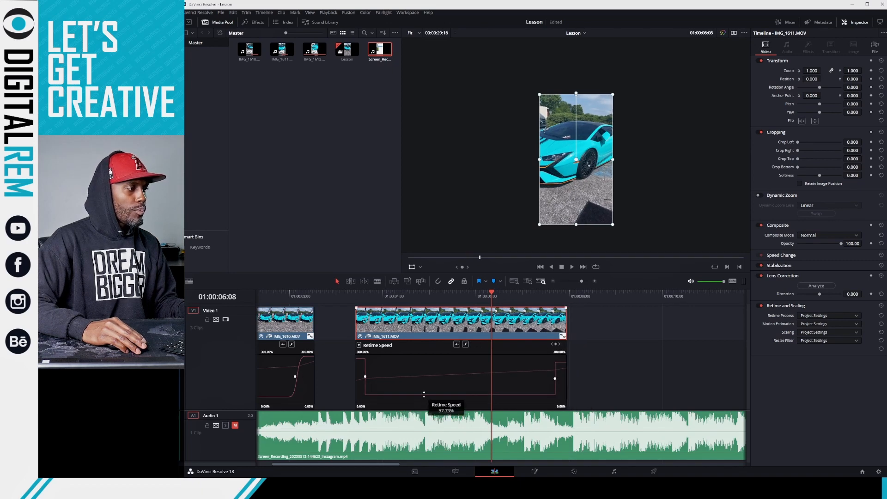
pyautogui.click(395, 297)
pyautogui.press('space')
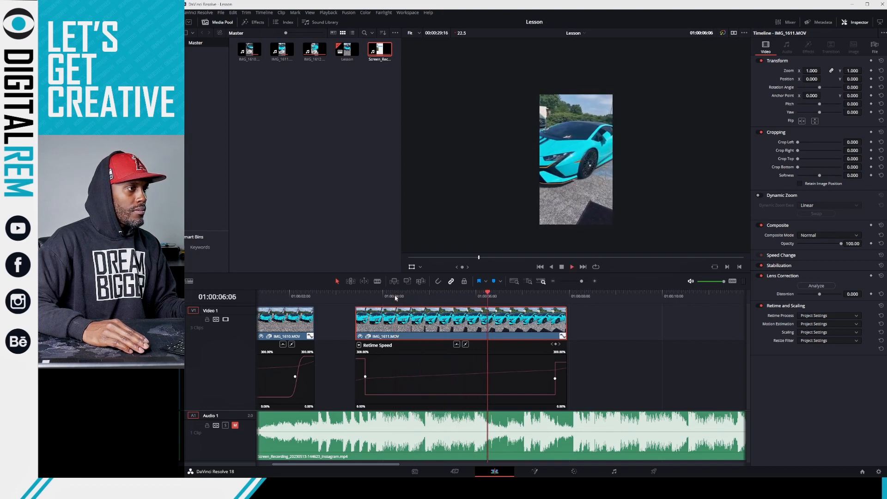
pyautogui.press('space')
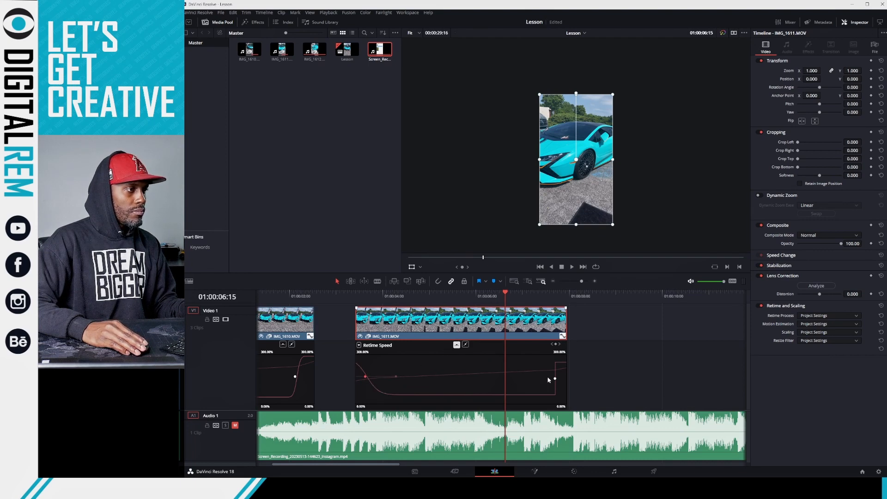
# Smooth both speed keyframes of IMG_1611.MOV, moving the closing one to about 01:00:07:00 and extending the clip's end to about 01:00:07:22.
pyautogui.click(555, 378)
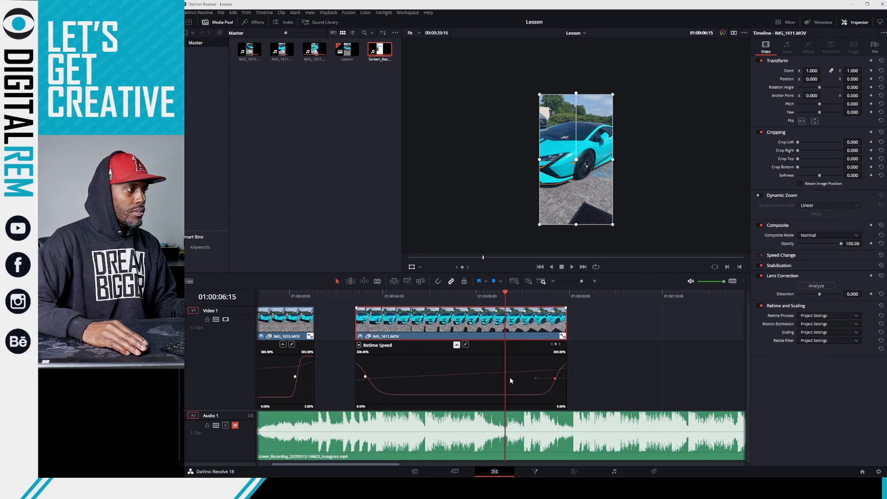
pyautogui.moveTo(556, 379); pyautogui.dragTo(524, 379)
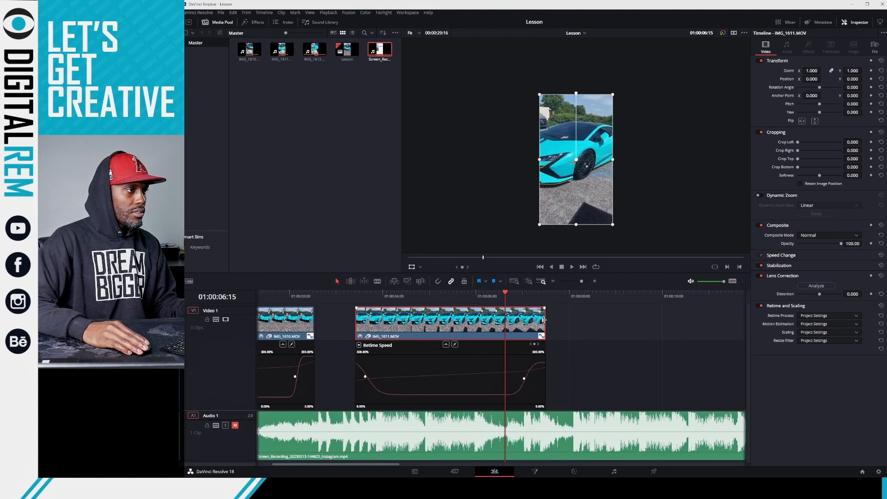
pyautogui.moveTo(544, 320); pyautogui.dragTo(564, 320)
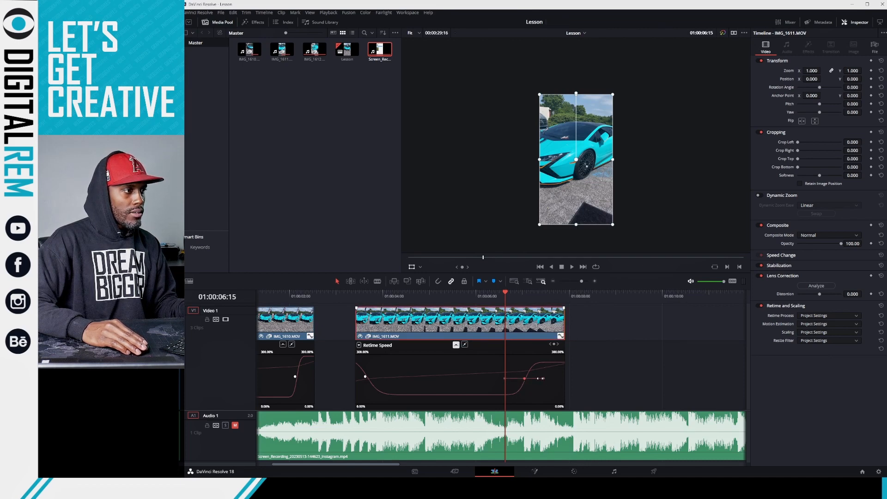
pyautogui.moveTo(538, 378)
pyautogui.mouseDown()
pyautogui.moveTo(530, 379)
pyautogui.moveTo(543, 380)
pyautogui.mouseUp()
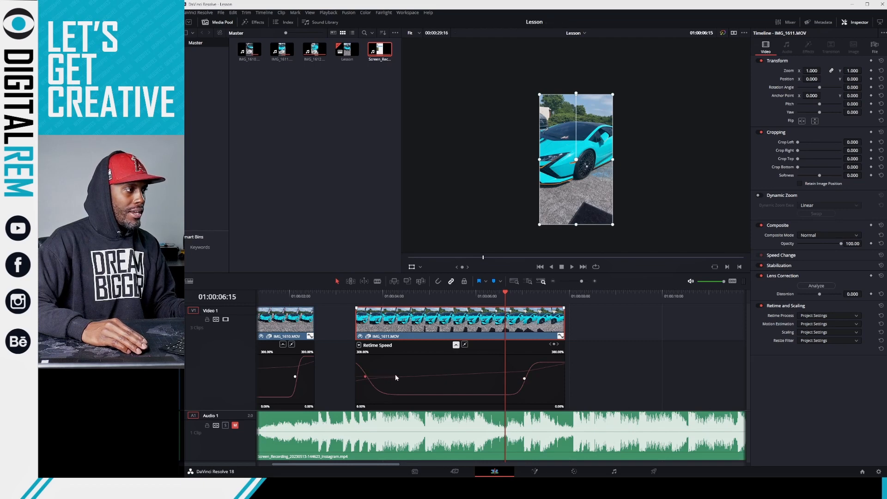
# Move the opening speed keyframe of IMG_1611.MOV to about 01:00:03:23 and play back the ramp.
pyautogui.moveTo(396, 377)
pyautogui.mouseDown()
pyautogui.moveTo(364, 377)
pyautogui.moveTo(382, 376)
pyautogui.mouseUp()
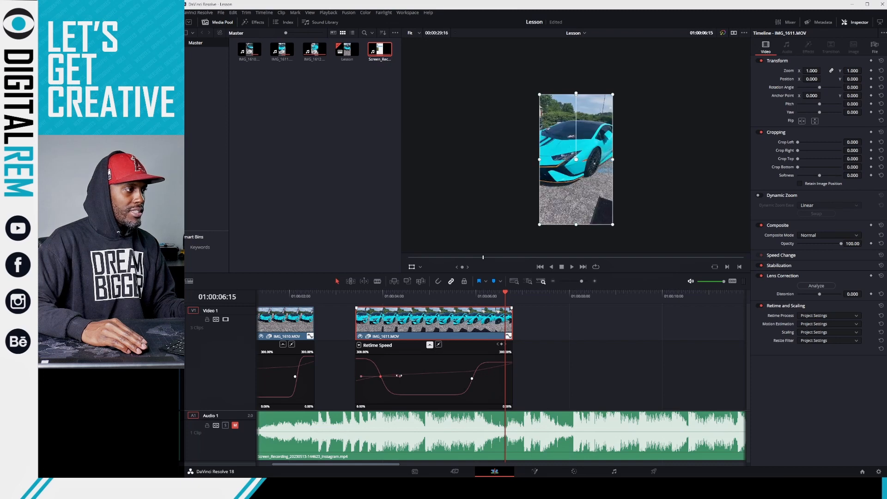
pyautogui.click(358, 303)
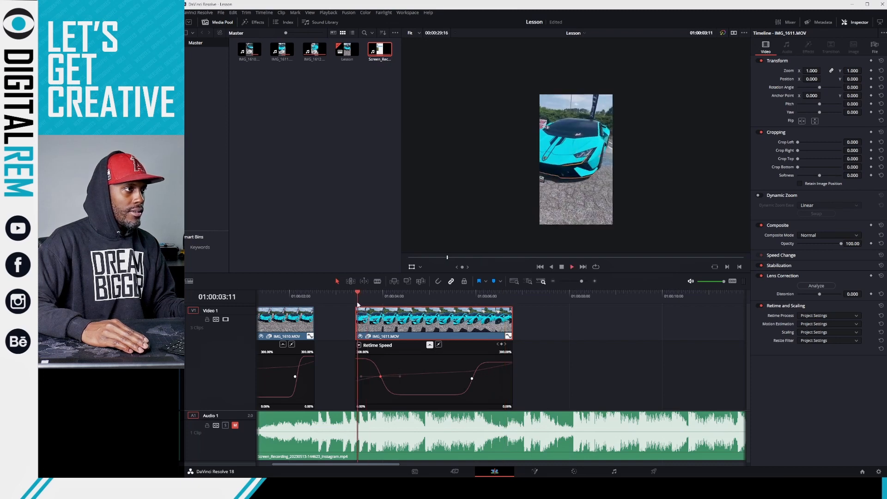
pyautogui.press('space')
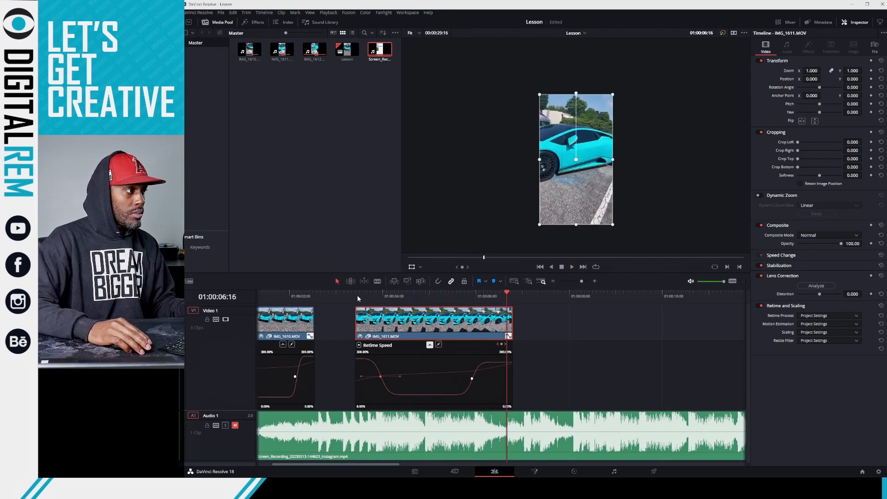
pyautogui.click(357, 295)
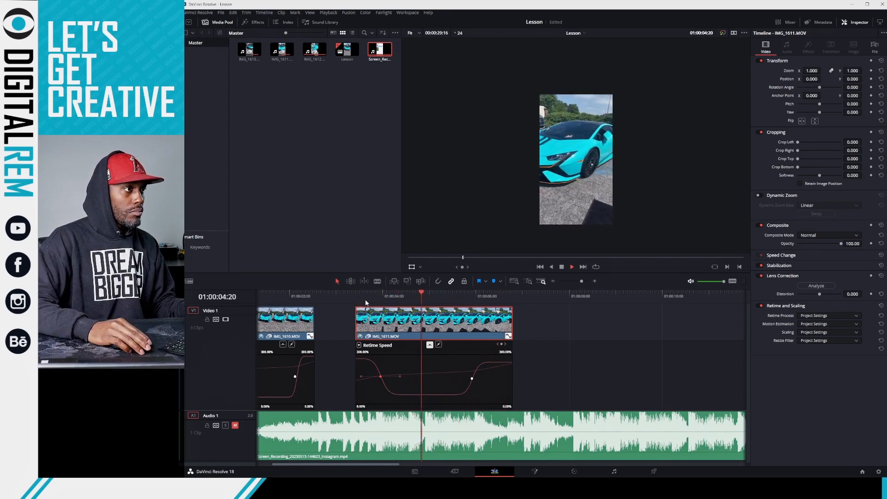
pyautogui.press('space')
# Raise the Retime Speed of the closing section of IMG_1611.MOV further and play back the clip from its start.
pyautogui.moveTo(486, 360); pyautogui.dragTo(491, 344)
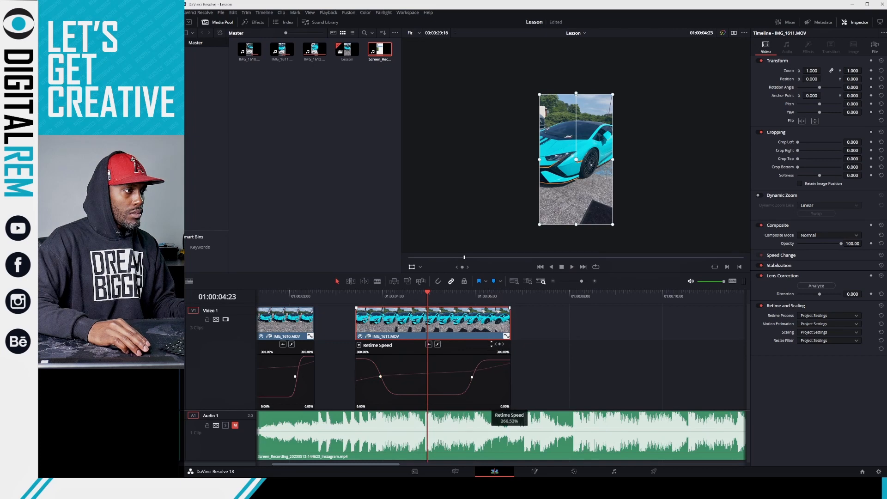
pyautogui.press('space')
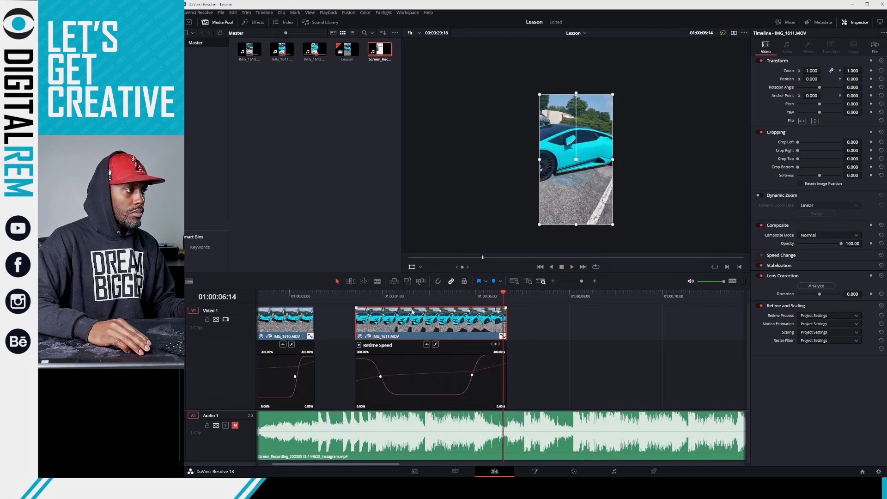
pyautogui.moveTo(387, 296); pyautogui.dragTo(354, 298)
pyautogui.press('space')
pyautogui.press('space')
pyautogui.press('space')
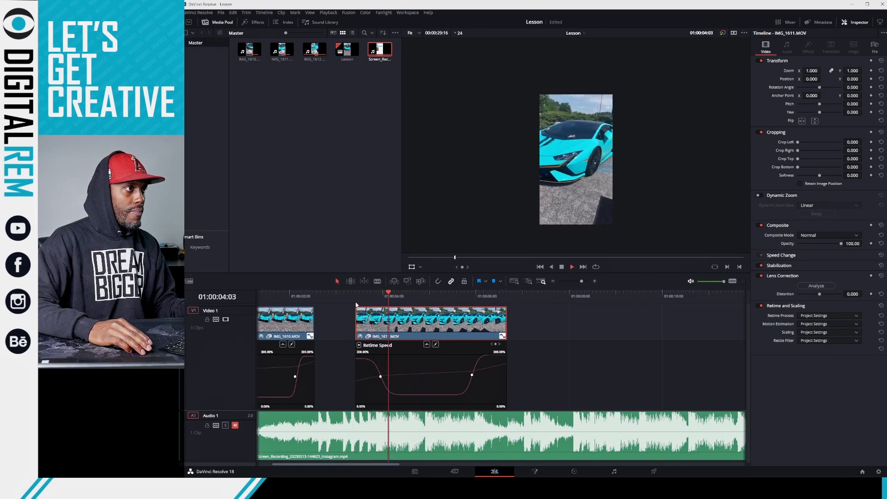
pyautogui.press('space')
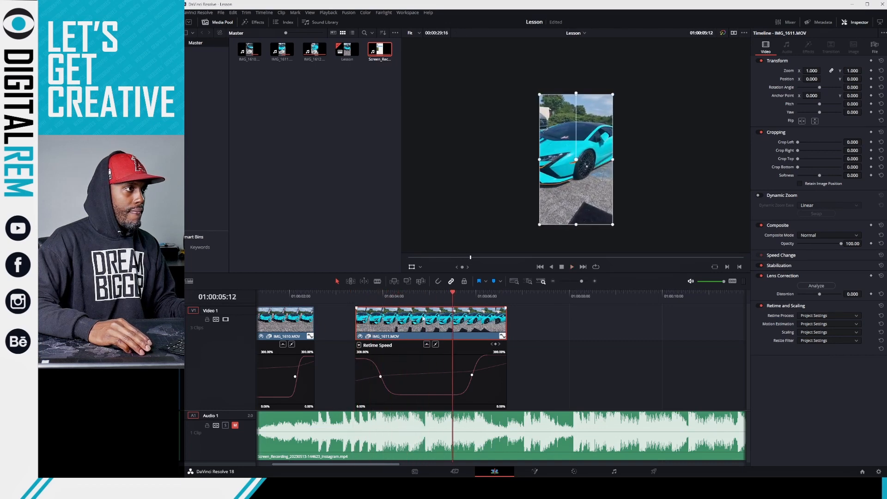
# Shorten the slow section of IMG_1611.MOV by moving the closing keyframe to about 01:00:04:20, and play back up to 01:00:05:10.
pyautogui.moveTo(472, 375); pyautogui.dragTo(423, 375)
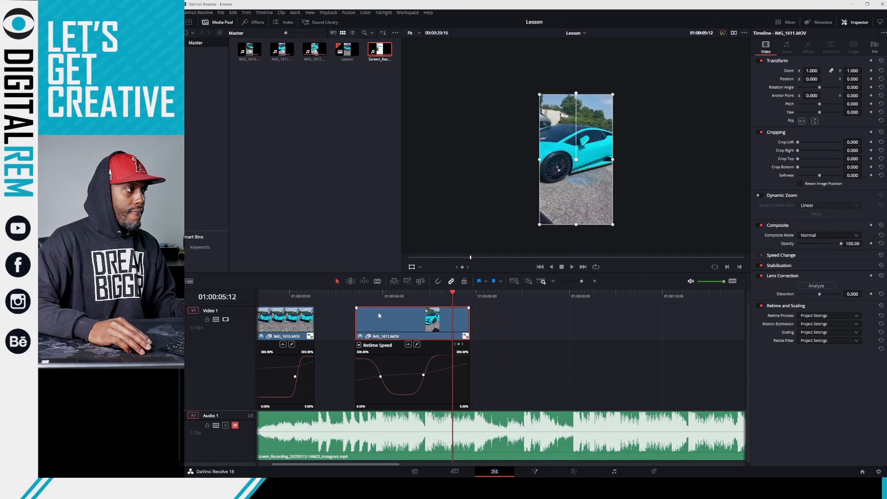
pyautogui.click(360, 294)
pyautogui.press('space')
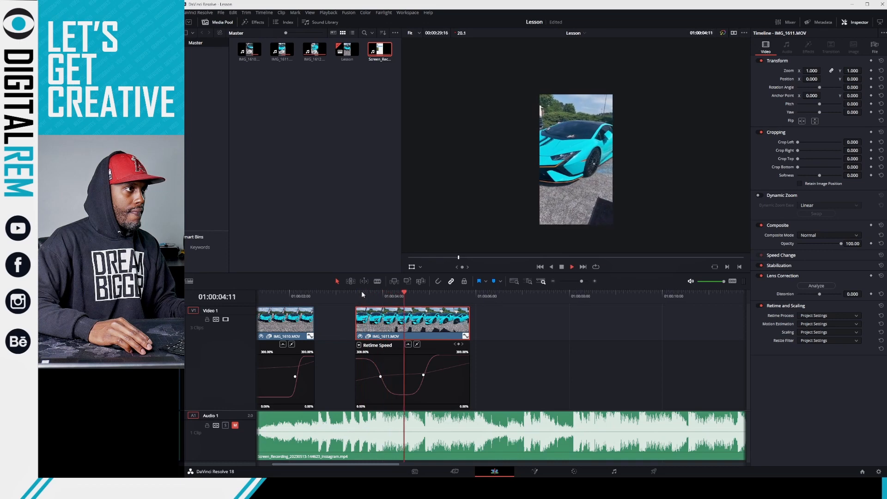
pyautogui.press('space')
pyautogui.click(401, 295)
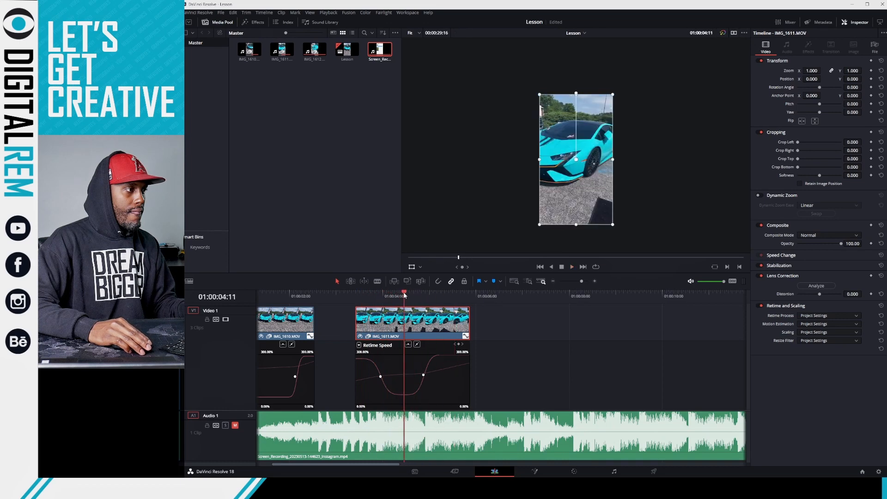
pyautogui.press('space')
pyautogui.press('space')
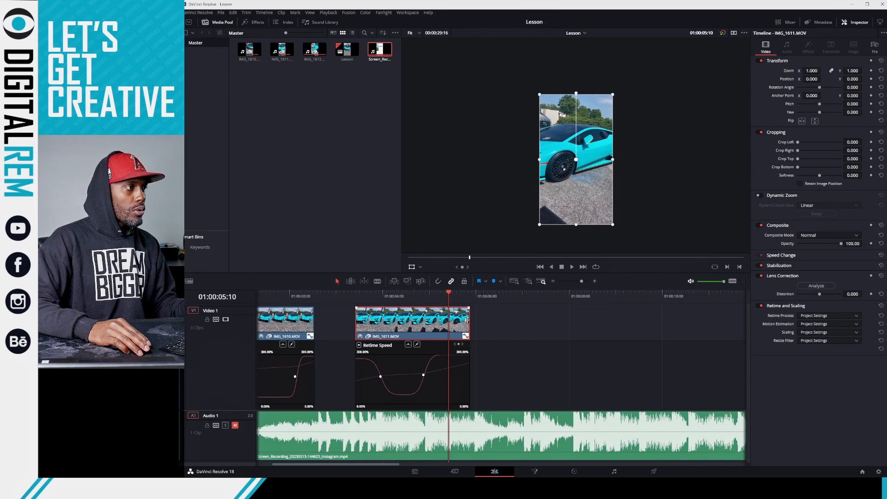
# Trim the end of IMG_1611.MOV to 01:00:05:10 and play back the shortened clip.
pyautogui.moveTo(457, 323); pyautogui.dragTo(445, 325)
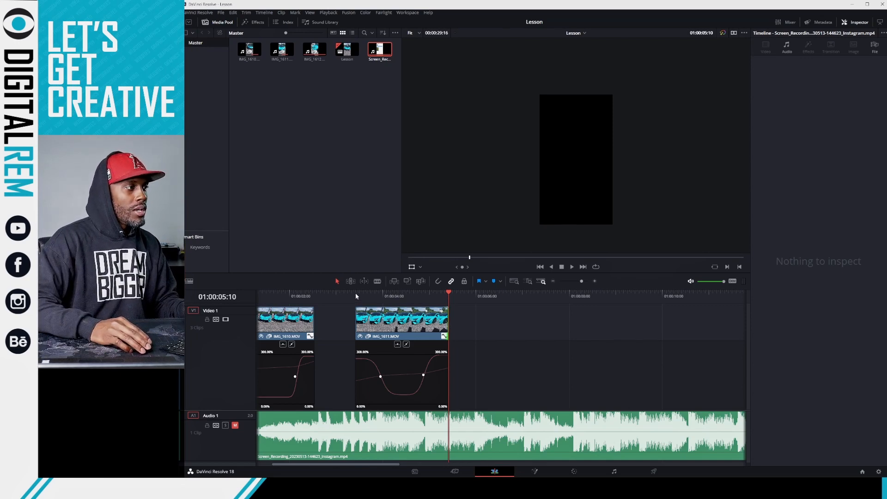
pyautogui.click(357, 369)
pyautogui.press('space')
pyautogui.press('space')
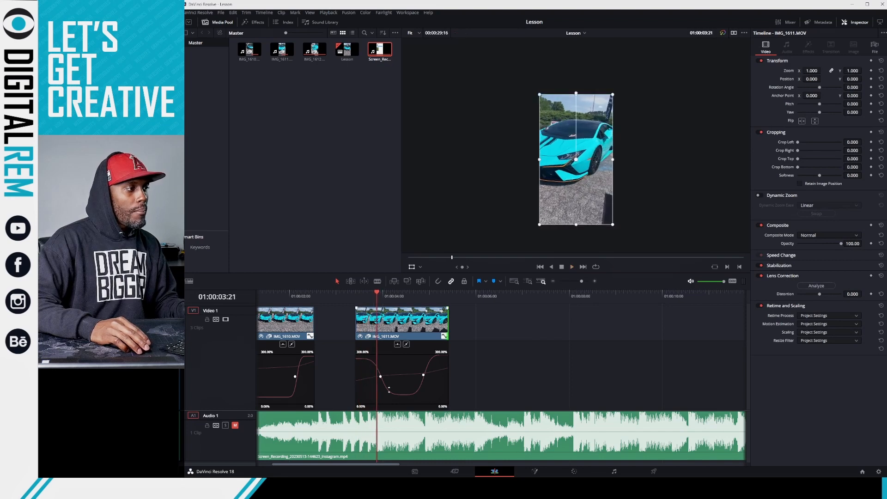
pyautogui.press('space')
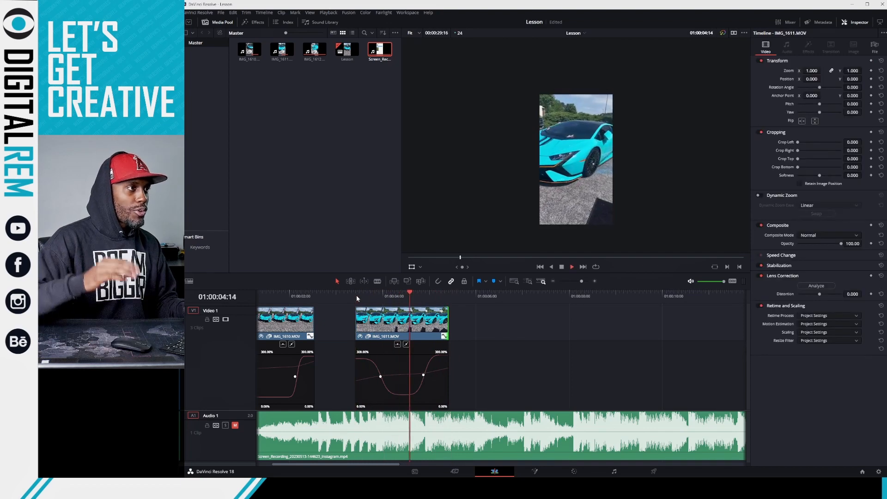
# Play back the trimmed IMG_1611.MOV again to check its speed ramp.
pyautogui.press('space')
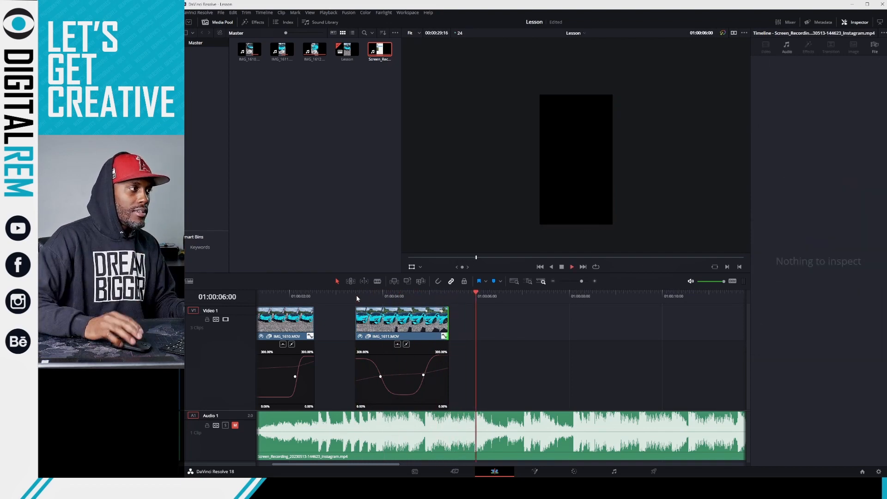
pyautogui.click(357, 296)
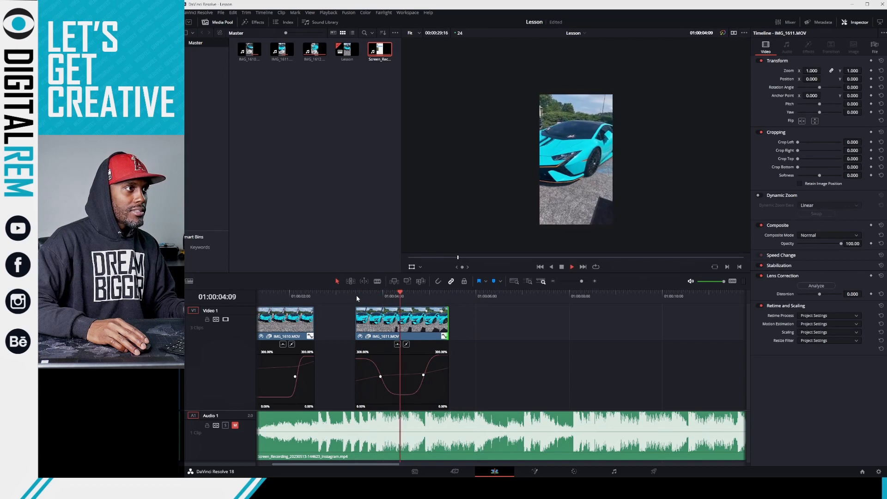
pyautogui.press('space')
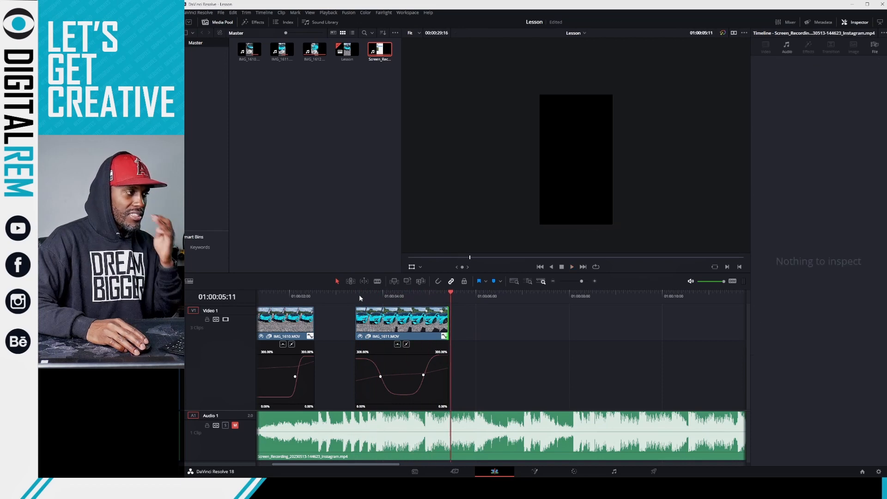
pyautogui.scroll(1, 394, 337)
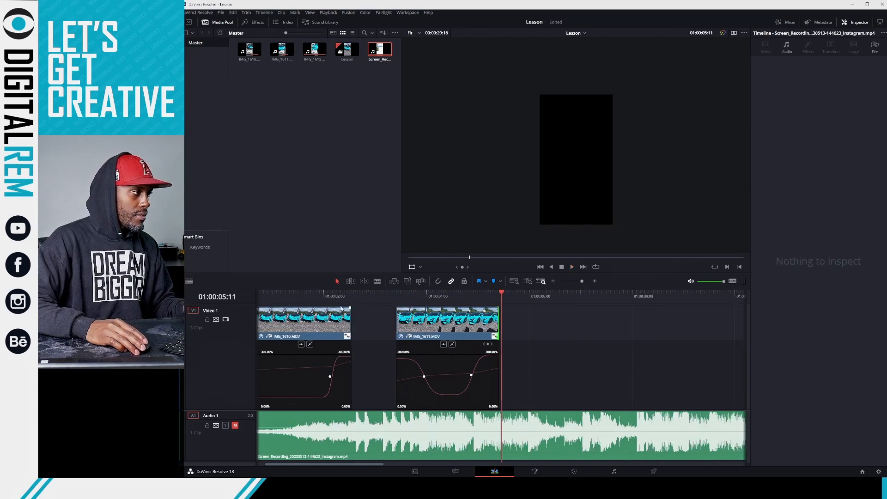
# Play back IMG_1610.MOV from its start and shorten its slow section by moving the closing speed keyframe to about 01:00:01:02.
pyautogui.moveTo(331, 296); pyautogui.dragTo(241, 300)
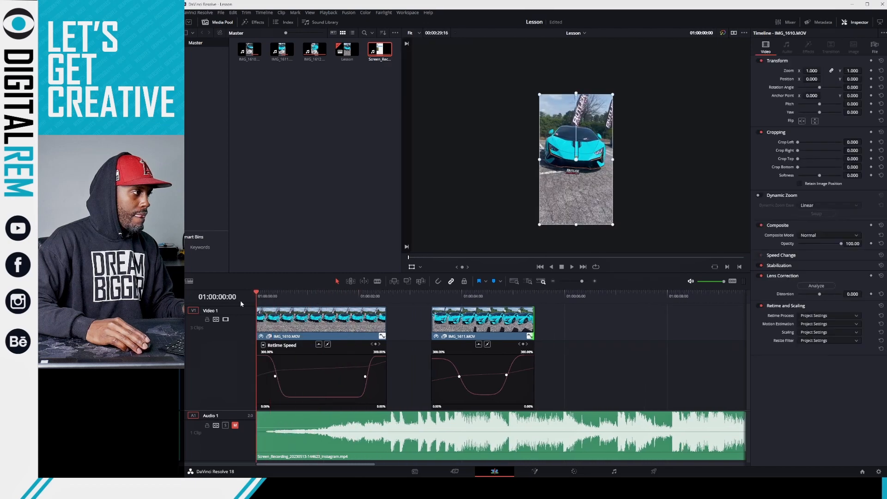
pyautogui.press('space')
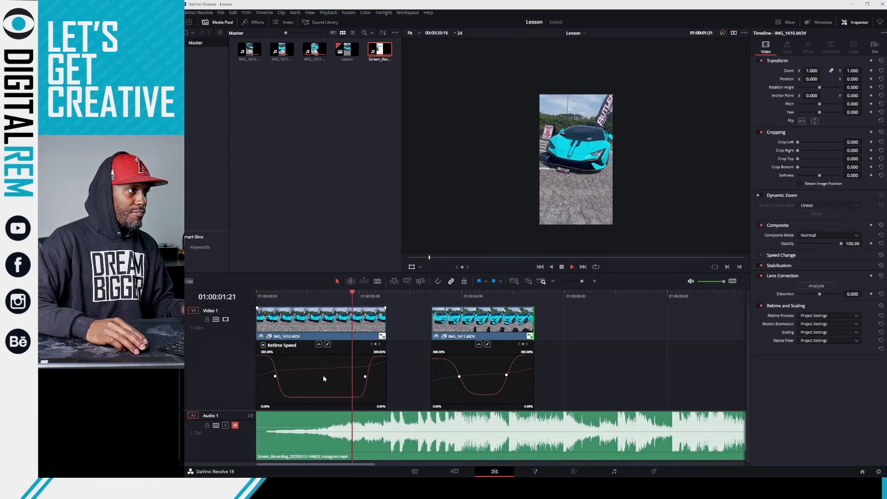
pyautogui.click(284, 296)
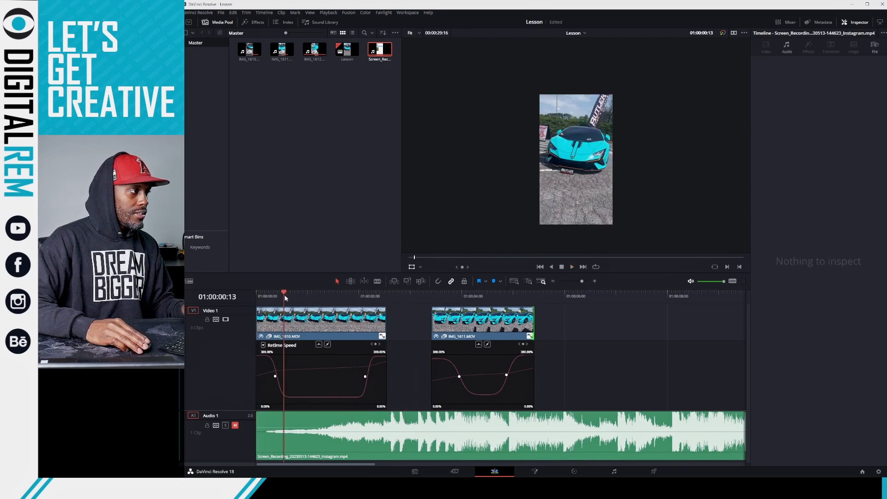
pyautogui.moveTo(284, 296); pyautogui.dragTo(289, 296)
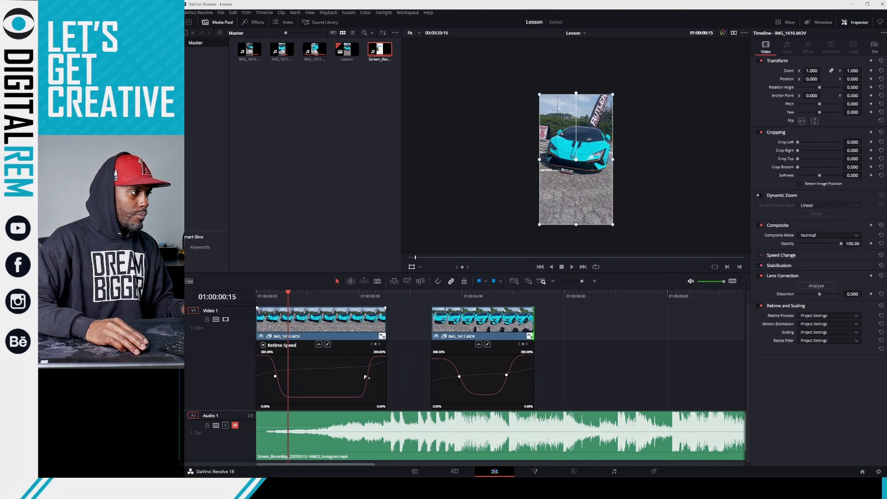
pyautogui.moveTo(369, 377); pyautogui.dragTo(317, 381)
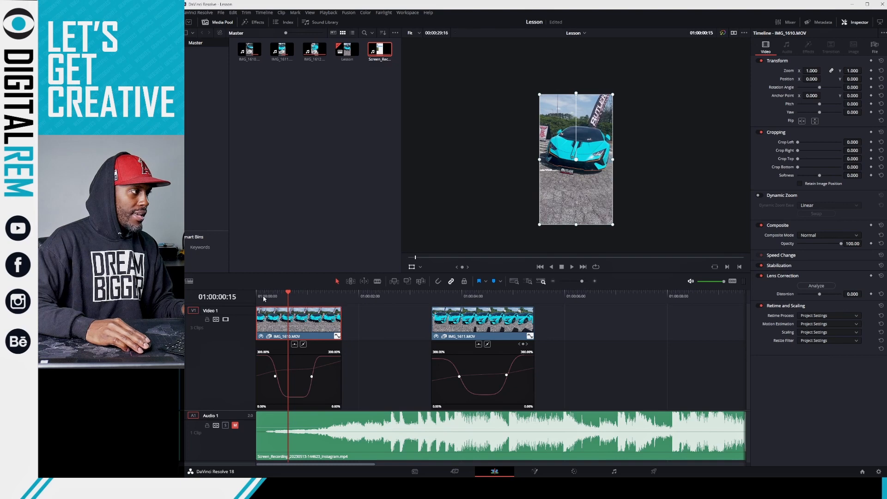
# Play back the shortened IMG_1610.MOV repeatedly from 01:00:00:00 to check the ramp up to its end.
pyautogui.moveTo(264, 299); pyautogui.dragTo(236, 303)
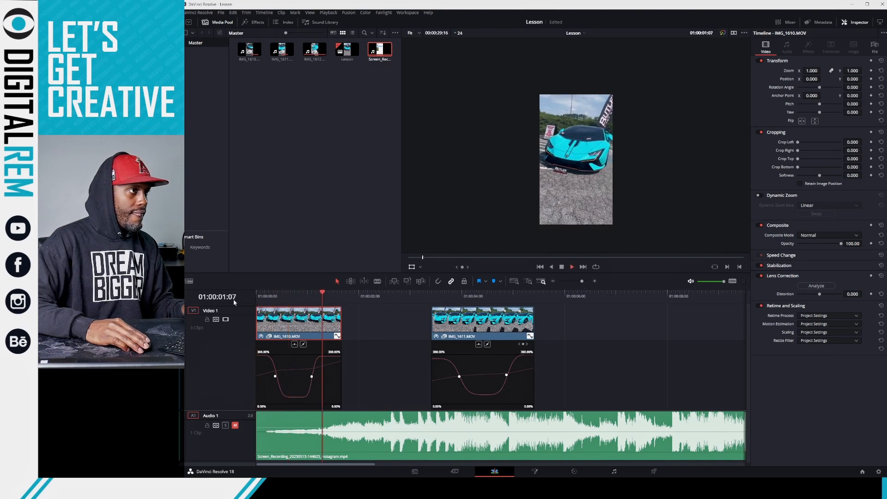
pyautogui.press('space')
pyautogui.moveTo(265, 299); pyautogui.dragTo(240, 296)
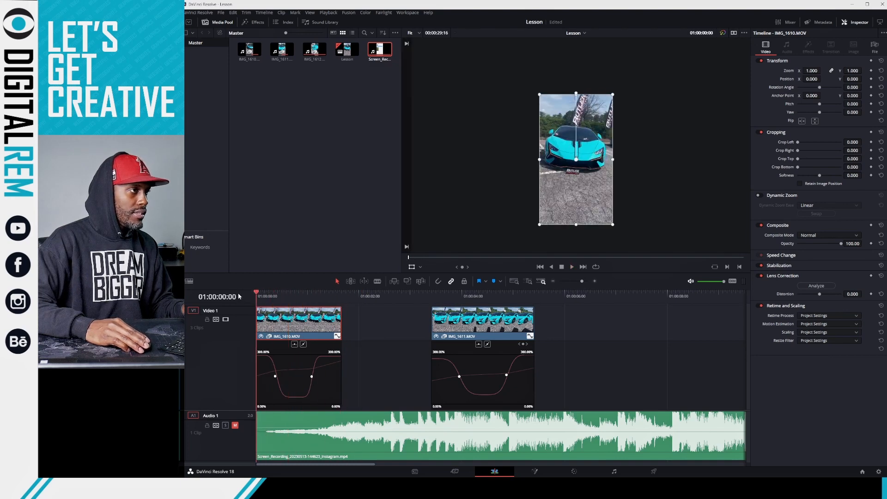
pyautogui.press('space')
pyautogui.press('space')
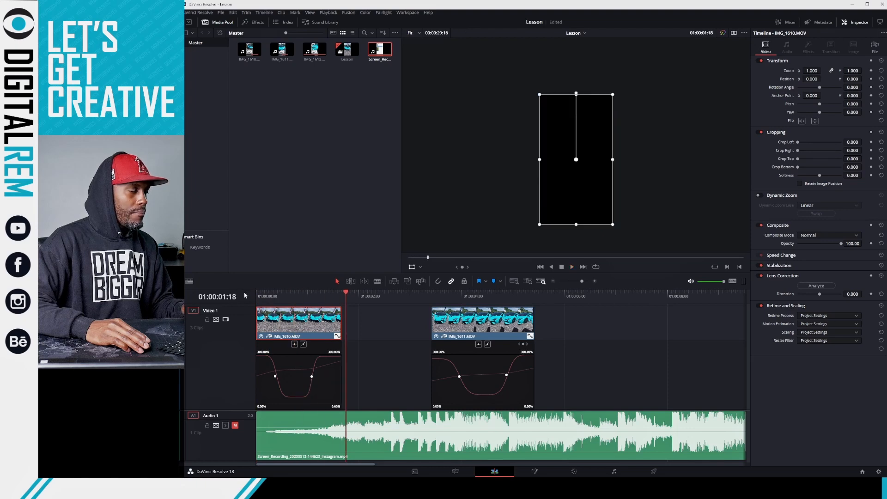
pyautogui.moveTo(266, 294); pyautogui.dragTo(246, 296)
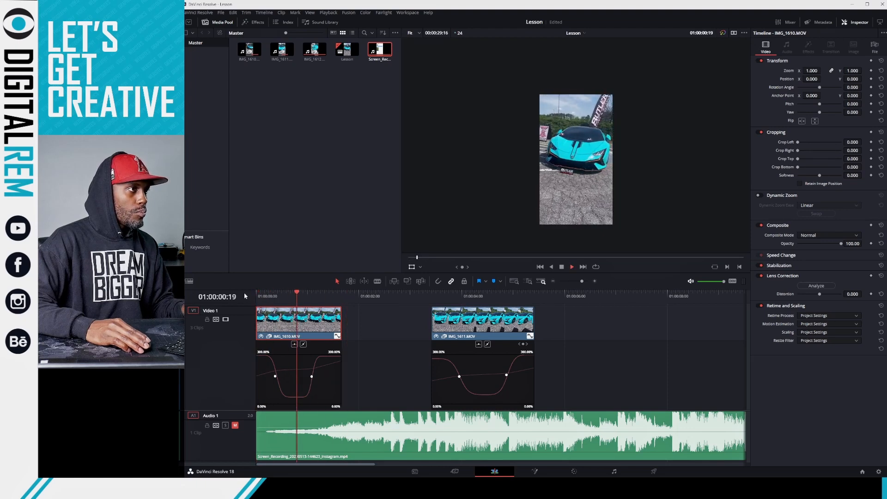
pyautogui.press('space')
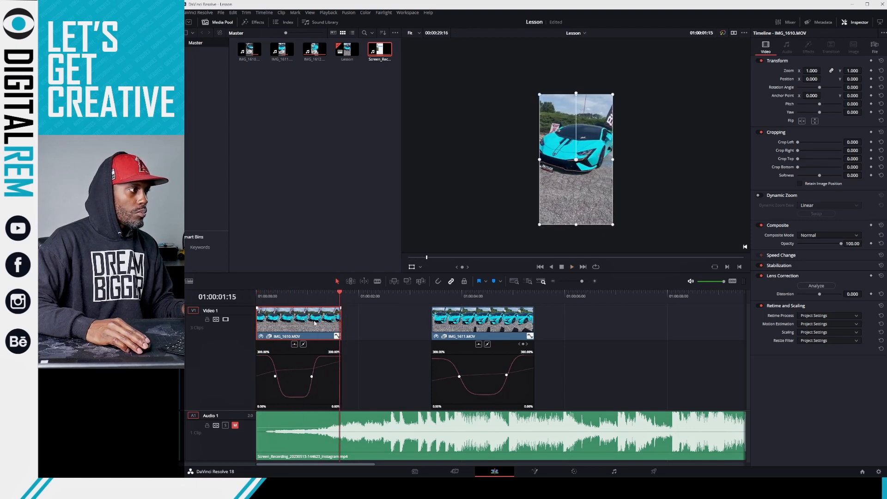
# Close the gap between IMG_1610.MOV and IMG_1611.MOV and play back across the cut.
pyautogui.click(413, 329)
pyautogui.press('Delete')
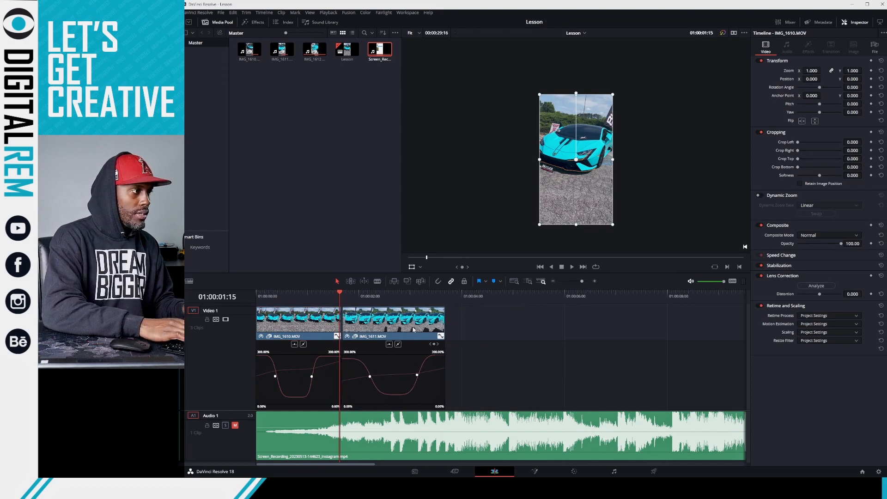
pyautogui.press('space')
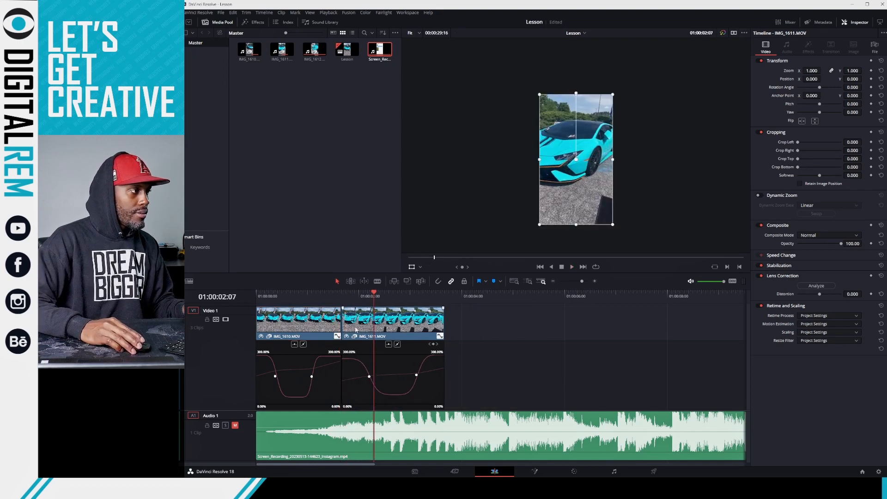
pyautogui.click(299, 295)
pyautogui.press('space')
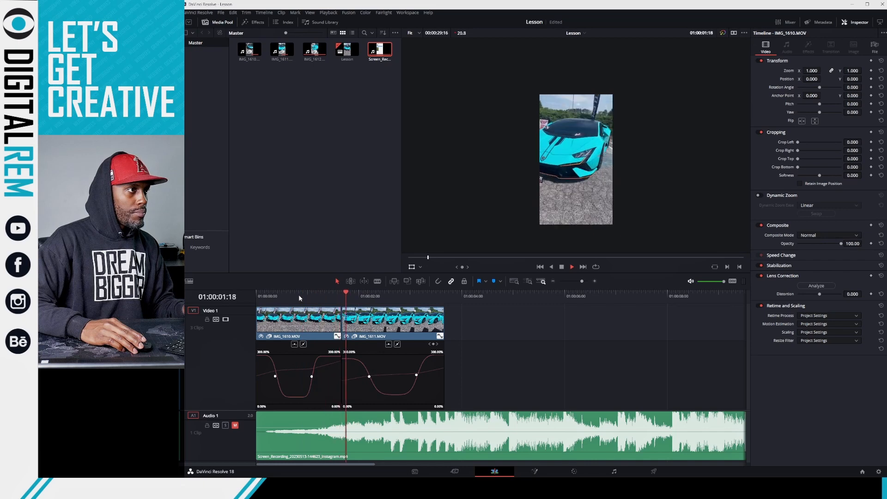
pyautogui.click(298, 295)
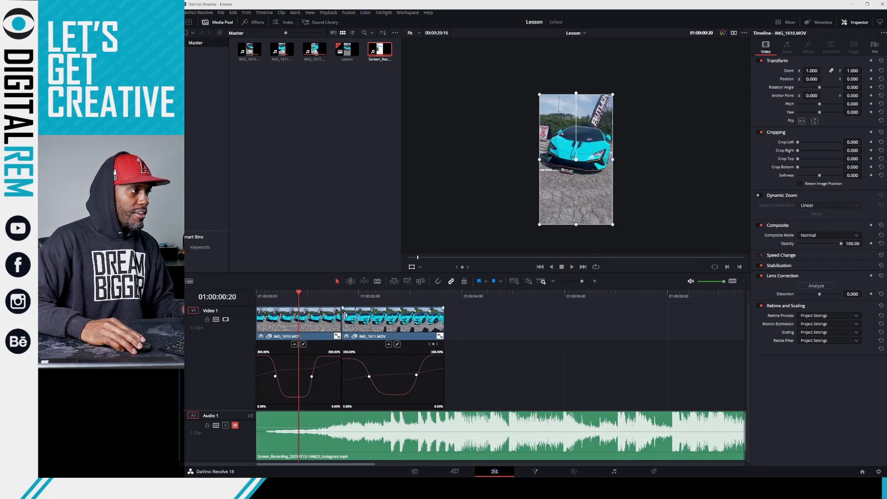
# Trim about five frames off the start of IMG_1611.MOV and shorten its slow section, moving the closing speed keyframe to about 01:00:02:20.
pyautogui.moveTo(348, 316); pyautogui.dragTo(358, 318)
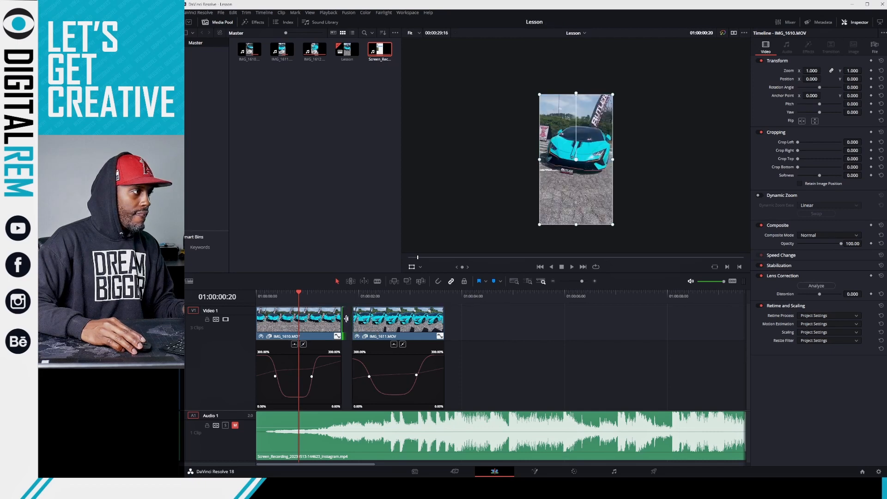
pyautogui.moveTo(370, 377); pyautogui.dragTo(371, 377)
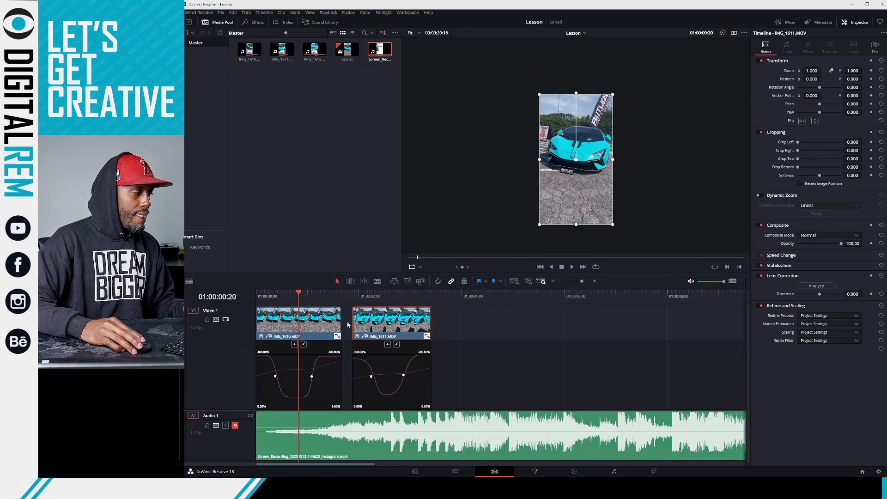
# Remove the new gap before the shortened IMG_1611.MOV and play back the transition from IMG_1610.MOV through both clips.
pyautogui.scroll(3, 347, 325)
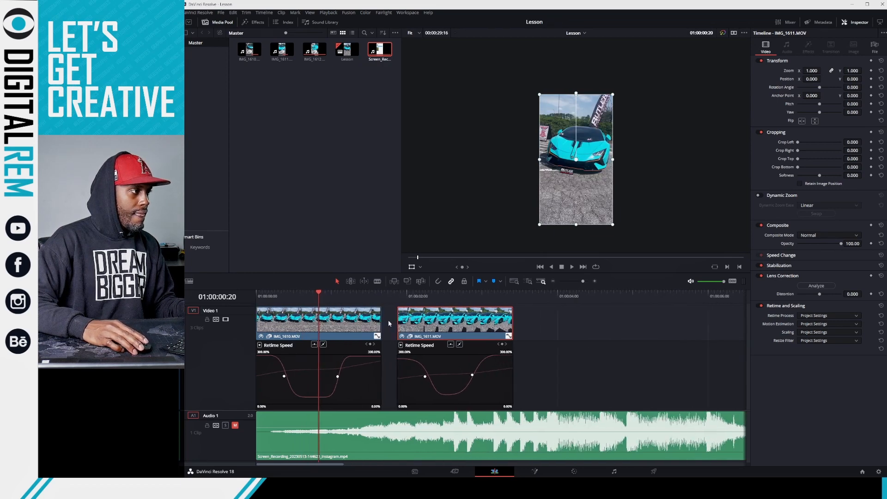
pyautogui.click(388, 325)
pyautogui.press('Delete')
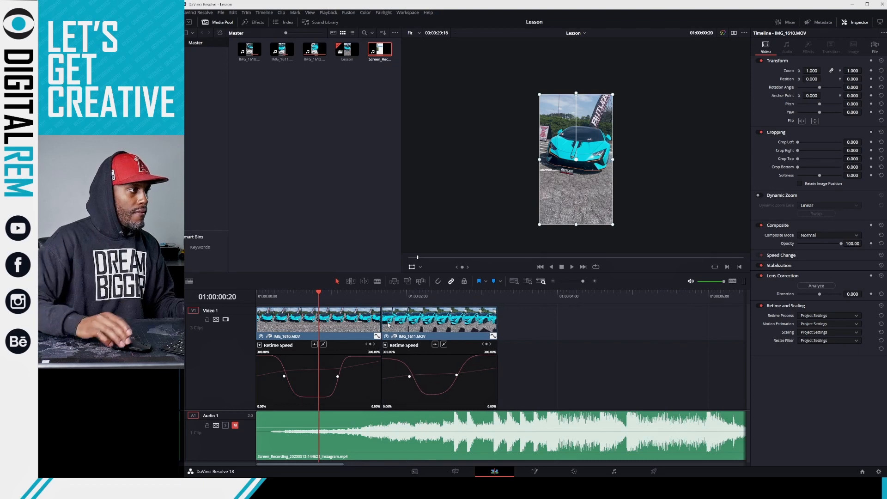
pyautogui.press('space')
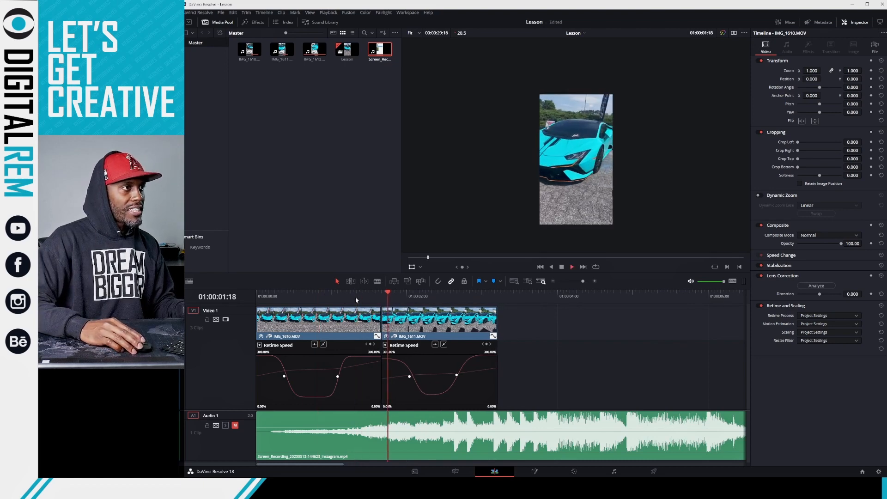
pyautogui.moveTo(356, 298); pyautogui.dragTo(331, 301)
pyautogui.press('space')
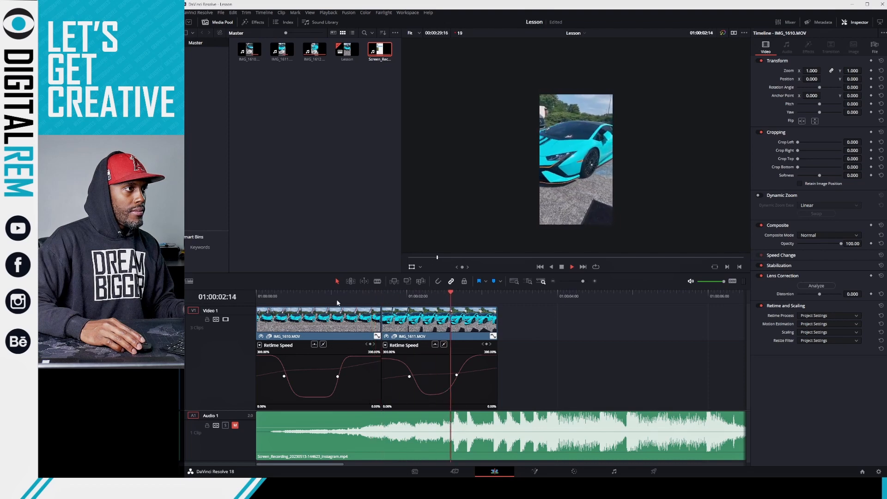
pyautogui.press('space')
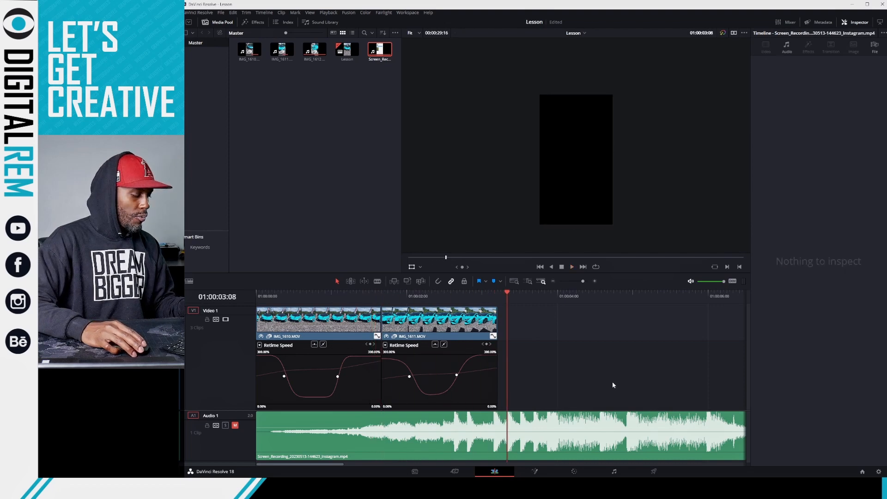
# Close the gap before IMG_1612.MOV so it follows IMG_1611.MOV, and play it back from 01:00:03:05.
pyautogui.scroll(-3, 613, 386)
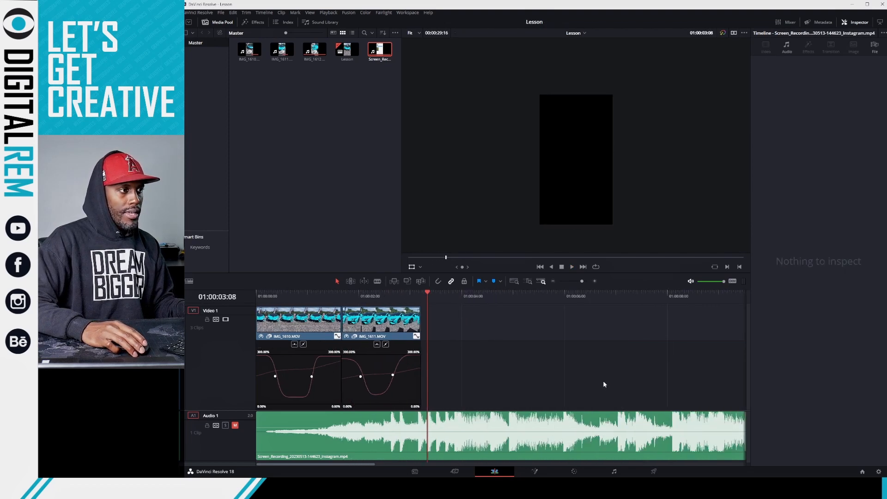
pyautogui.click(636, 329)
pyautogui.press('Delete')
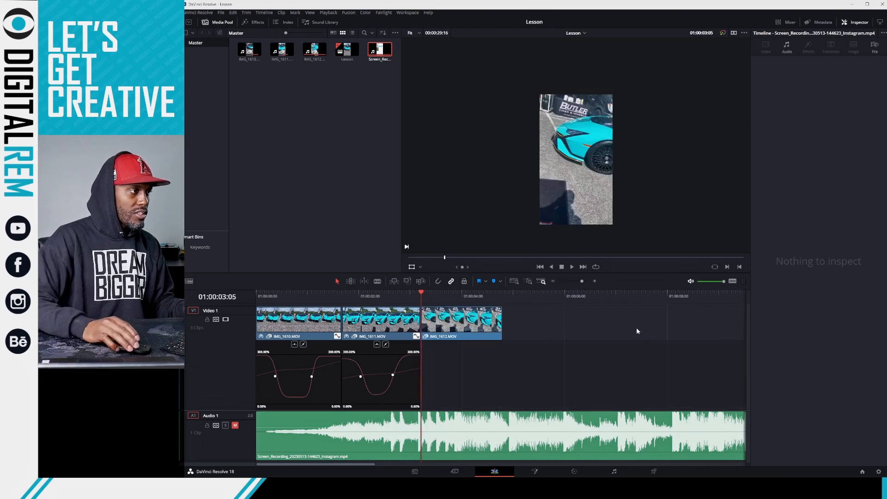
pyautogui.press('space')
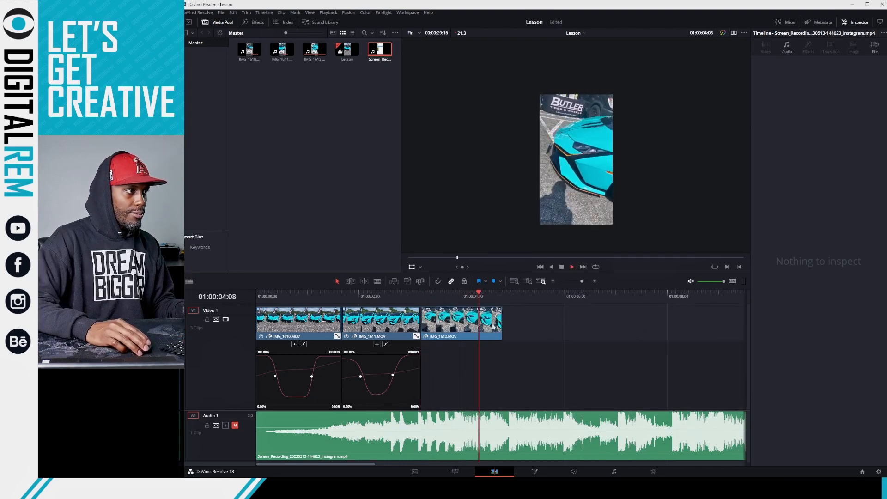
# Move IMG_1611.MOV behind IMG_1612.MOV to about 01:00:05:19, and shift IMG_1612.MOV forward to about 01:00:02:15.
pyautogui.click(435, 324)
pyautogui.moveTo(391, 326); pyautogui.dragTo(604, 324)
pyautogui.moveTo(431, 318); pyautogui.dragTo(422, 326)
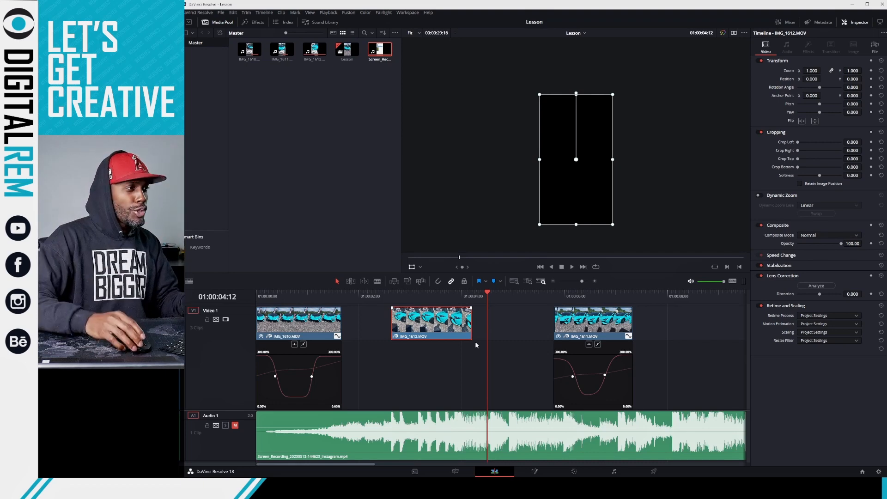
# Show the retime curve of IMG_1612.MOV with its Retime Frame header readable in the timeline.
pyautogui.rightClick(427, 318)
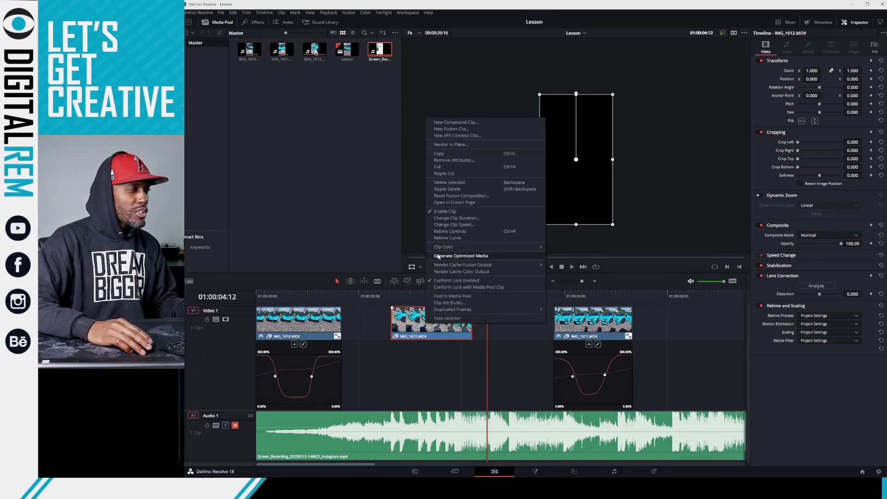
pyautogui.click(447, 238)
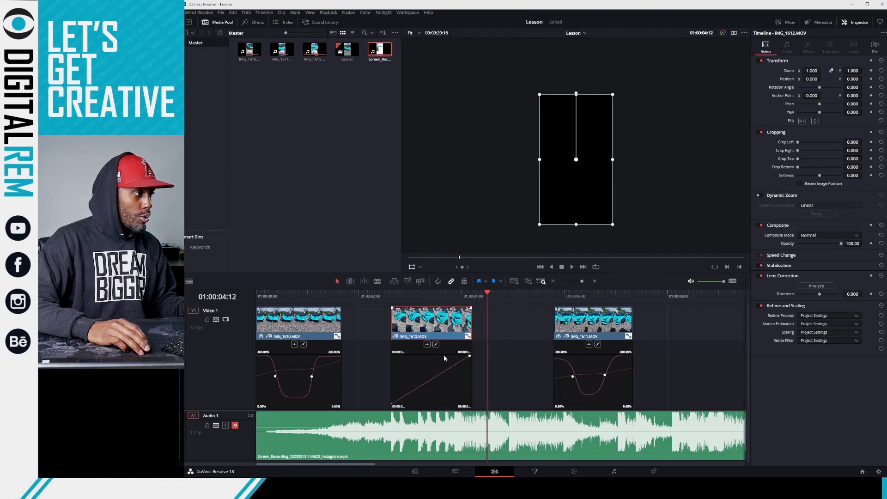
pyautogui.scroll(5, 443, 359)
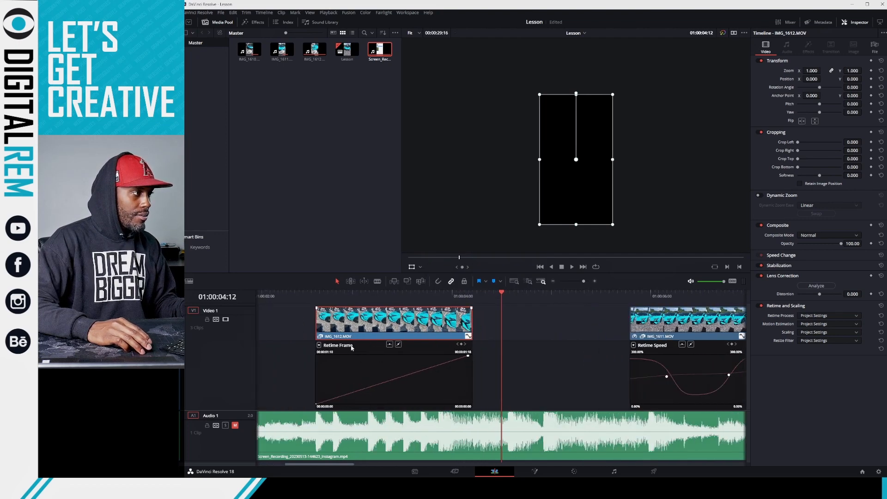
pyautogui.scroll(-5, 439, 353)
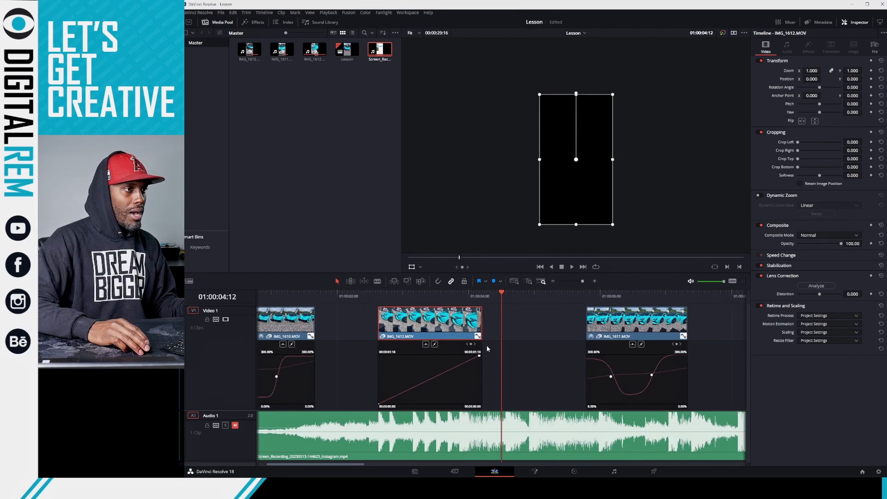
pyautogui.scroll(2, 488, 349)
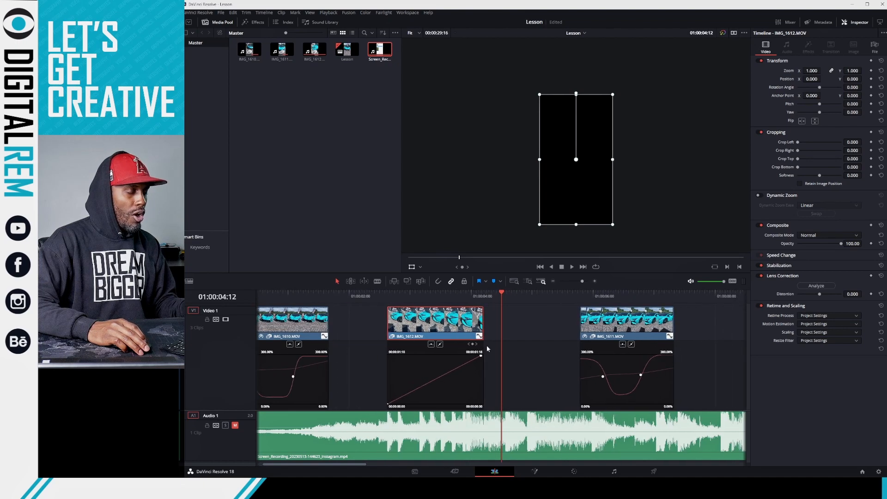
pyautogui.scroll(2, 488, 349)
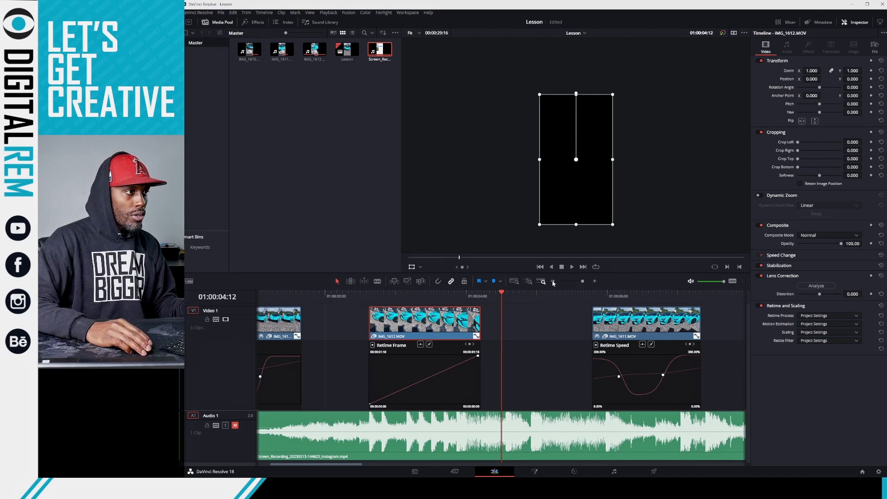
# Switch the displayed curve of IMG_1612.MOV from Retime Frame to Retime Speed.
pyautogui.moveTo(582, 282)
pyautogui.mouseDown()
pyautogui.moveTo(571, 282)
pyautogui.moveTo(584, 283)
pyautogui.mouseUp()
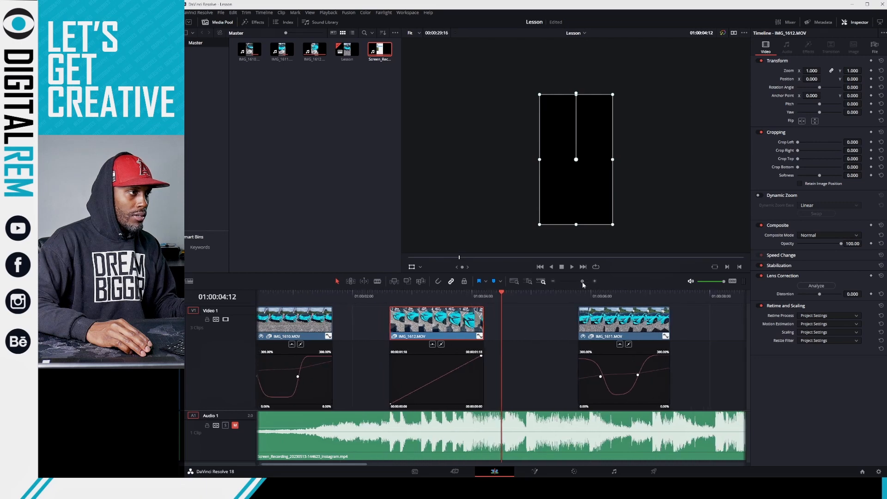
pyautogui.scroll(3, 422, 369)
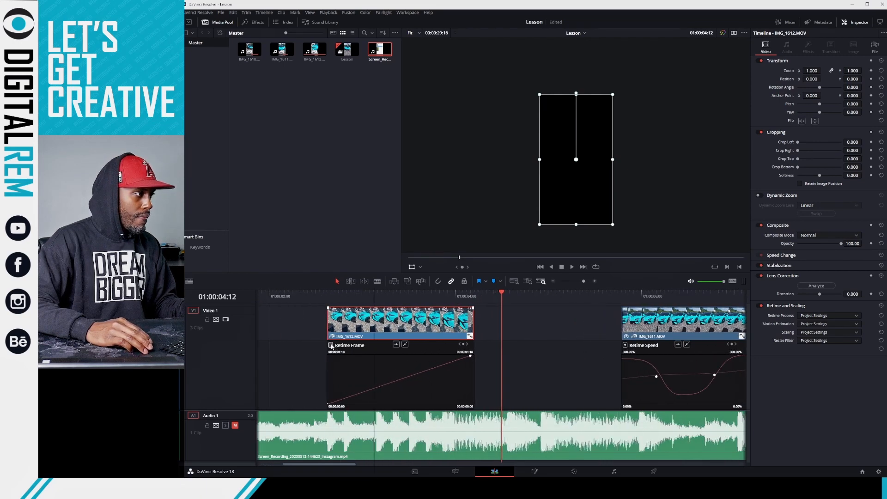
pyautogui.click(331, 346)
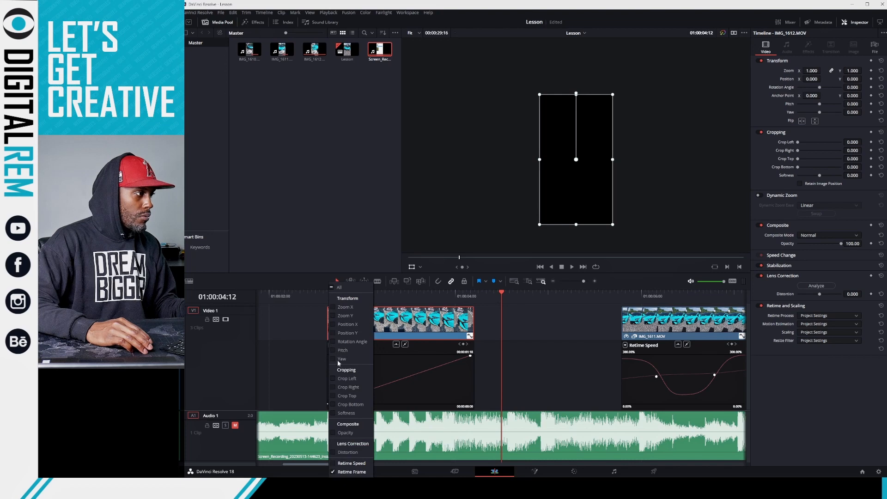
pyautogui.click(334, 463)
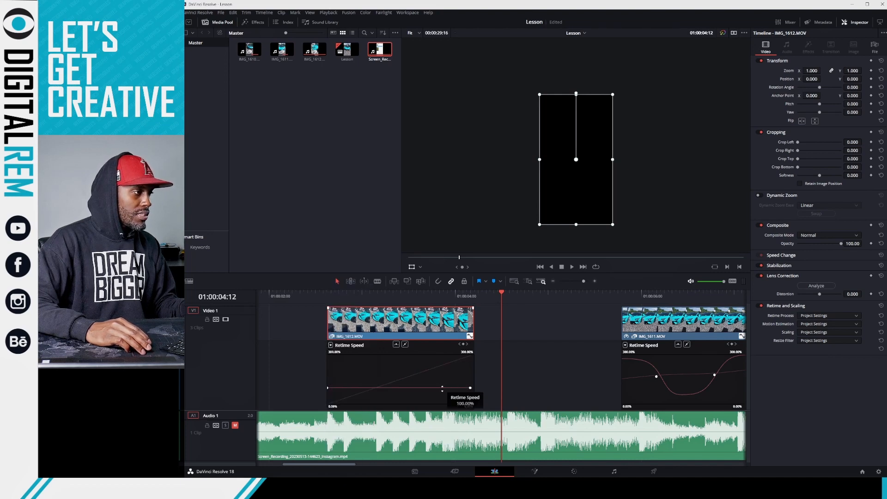
# Try raising the Retime Speed line across all of IMG_1612.MOV, play it back, and undo the speed change.
pyautogui.moveTo(443, 388); pyautogui.dragTo(446, 345)
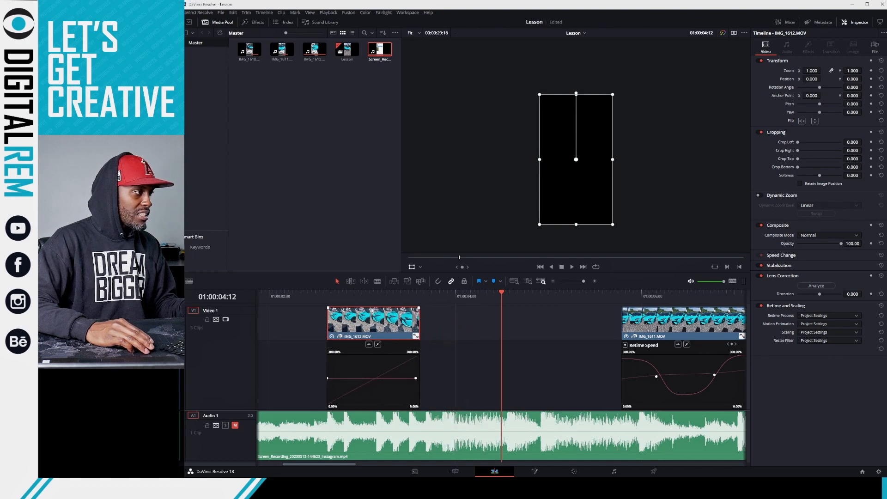
pyautogui.click(336, 296)
pyautogui.press('space')
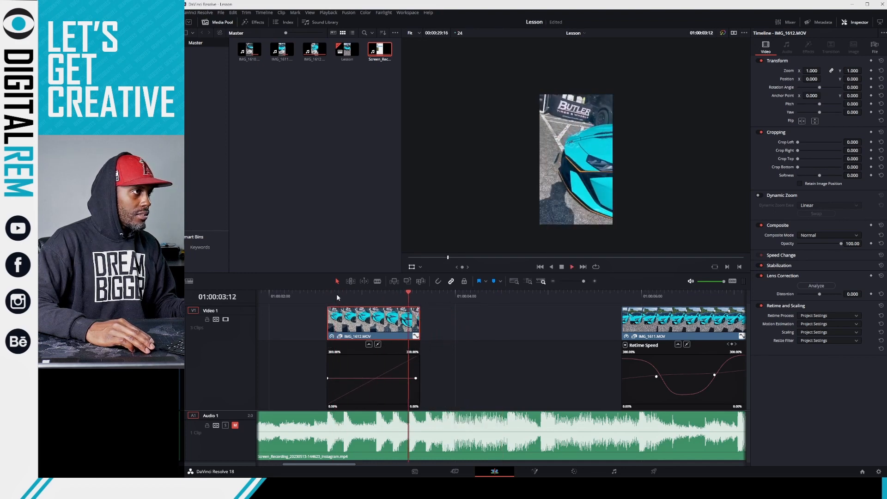
pyautogui.press('space')
pyautogui.hotkey('ctrl', 'z')
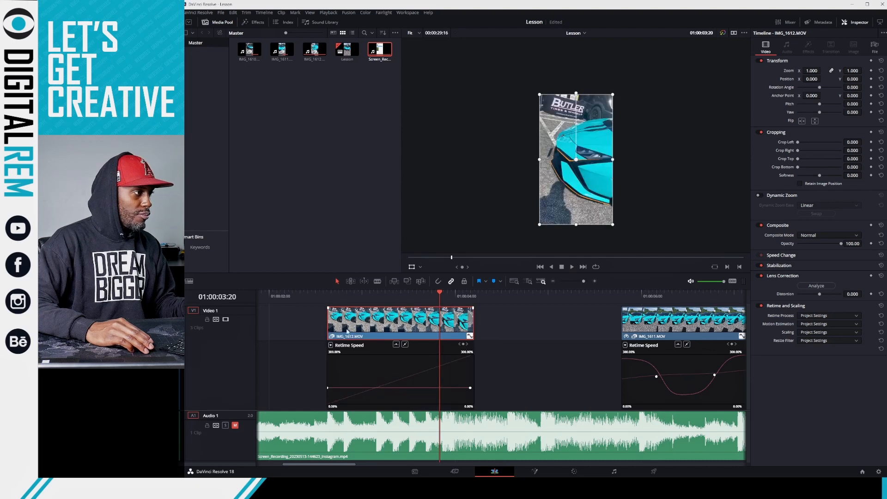
# Play back IMG_1612.MOV from its start and return the playhead to 01:00:02:15.
pyautogui.click(328, 296)
pyautogui.press('space')
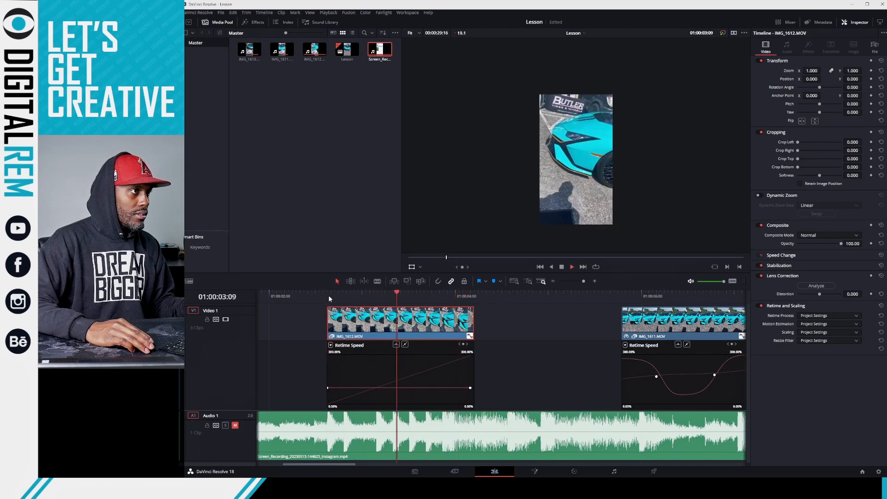
pyautogui.press('space')
pyautogui.click(329, 297)
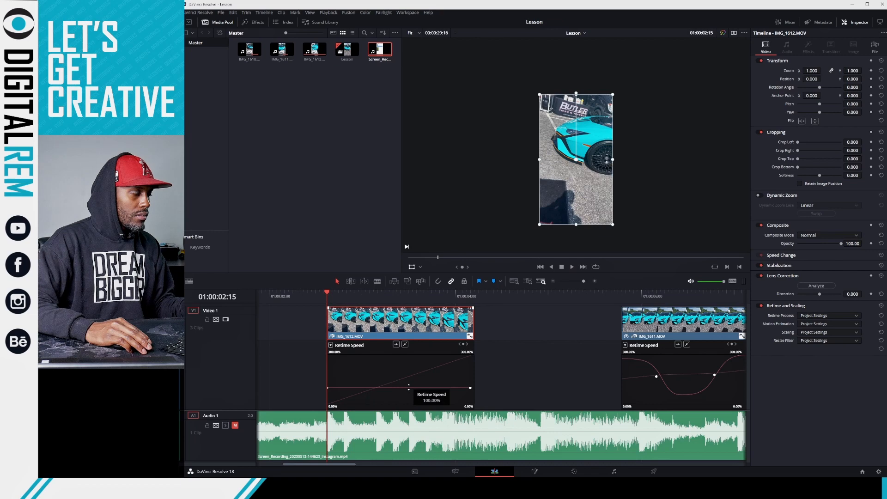
# Add Retime Speed keyframes to IMG_1612.MOV at 01:00:03:02 and 01:00:03:15.
pyautogui.click(347, 295)
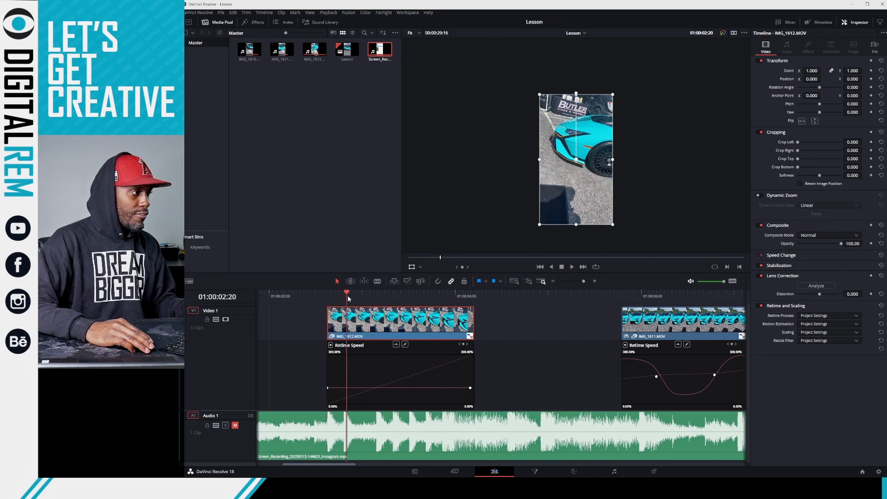
pyautogui.moveTo(348, 296); pyautogui.dragTo(351, 295)
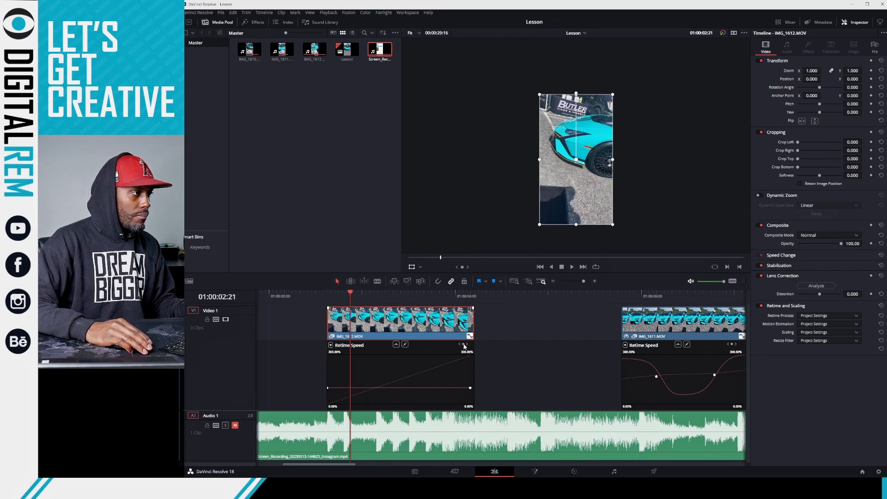
pyautogui.click(371, 293)
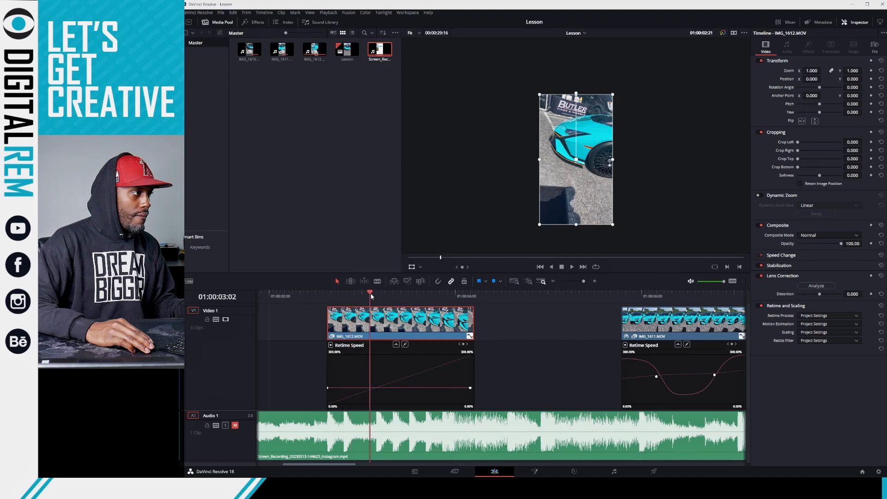
pyautogui.click(463, 346)
pyautogui.click(419, 293)
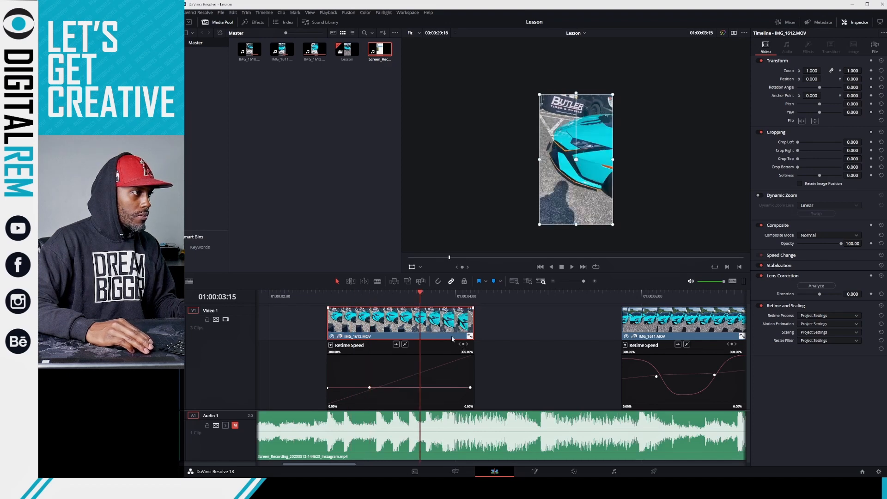
pyautogui.click(464, 345)
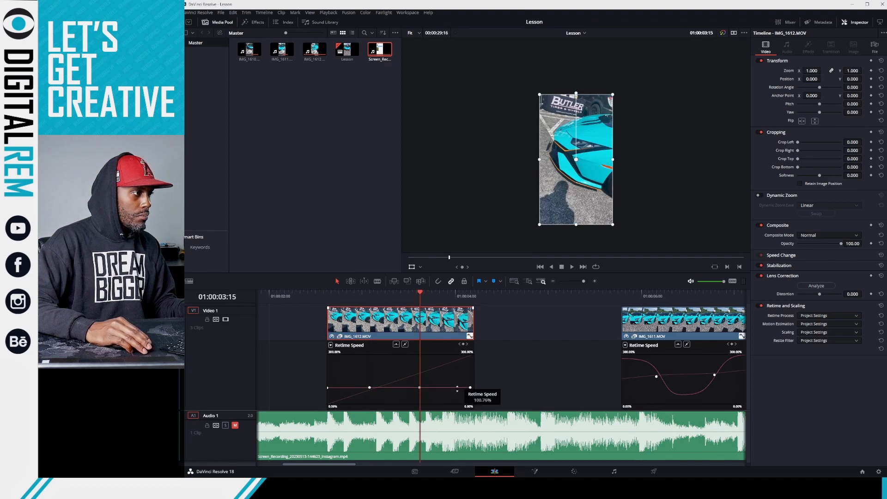
# Speed up IMG_1612.MOV before the first keyframe and after the second, slow the section between them, and play back the ramp.
pyautogui.moveTo(465, 387); pyautogui.dragTo(465, 282)
pyautogui.moveTo(341, 387); pyautogui.dragTo(352, 286)
pyautogui.moveTo(346, 411); pyautogui.dragTo(362, 432)
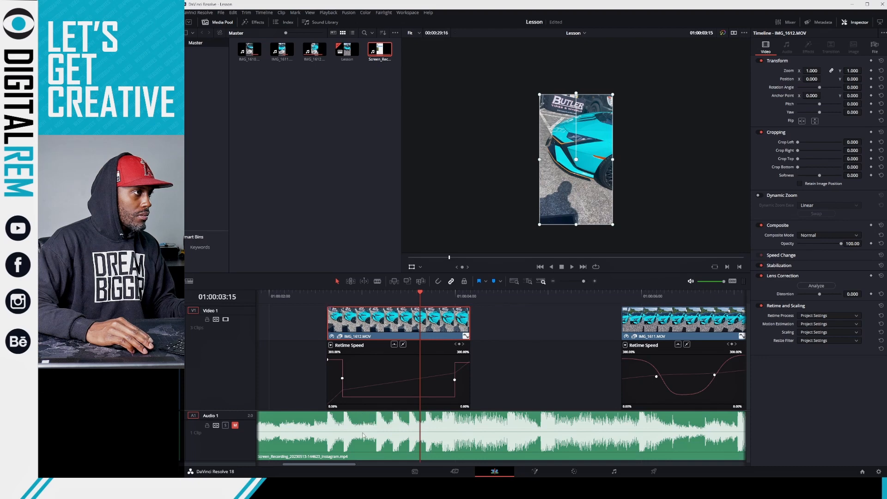
pyautogui.press('space')
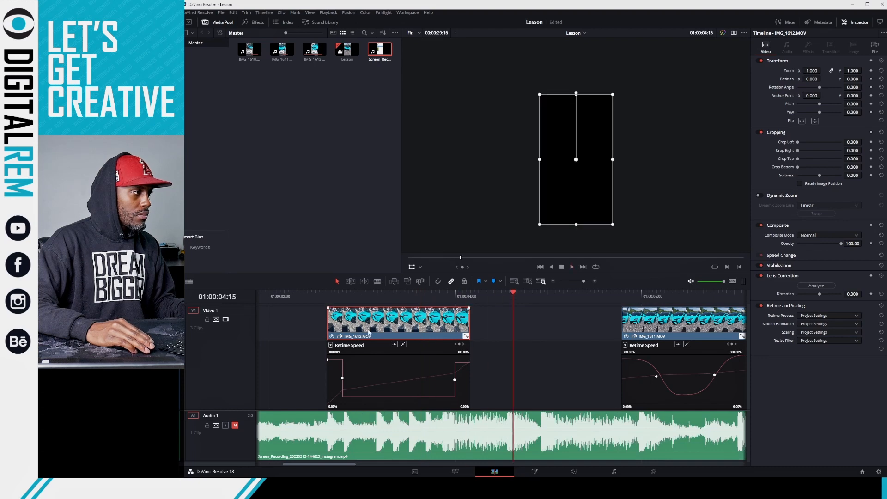
pyautogui.click(350, 292)
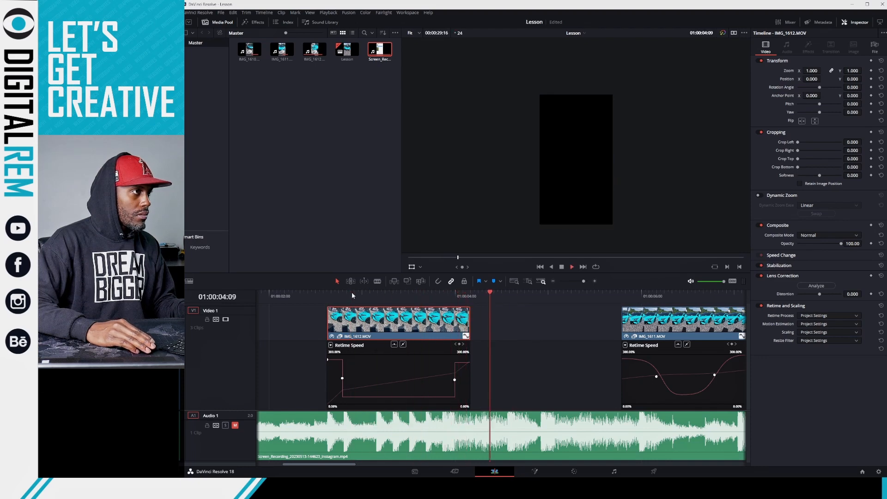
pyautogui.click(352, 292)
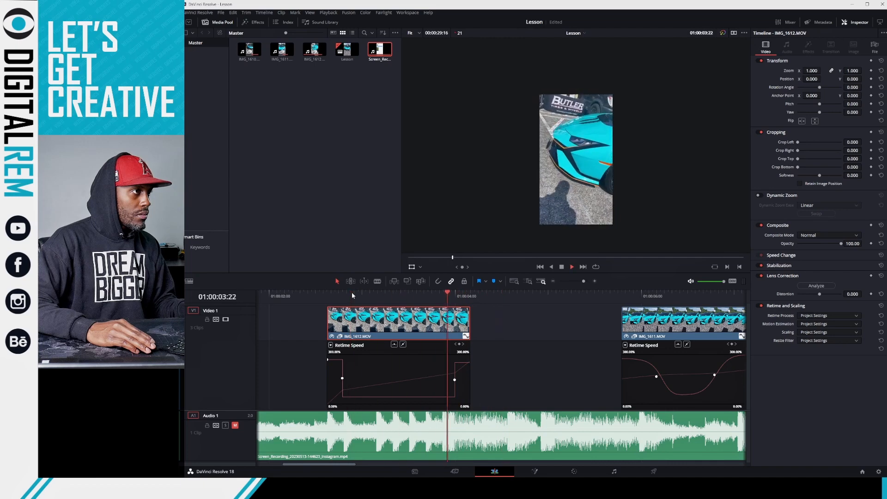
pyautogui.press('space')
# Raise the speed of the slow middle section of IMG_1612.MOV slightly and play it back.
pyautogui.moveTo(378, 397); pyautogui.dragTo(378, 396)
pyautogui.click(347, 298)
pyautogui.press('space')
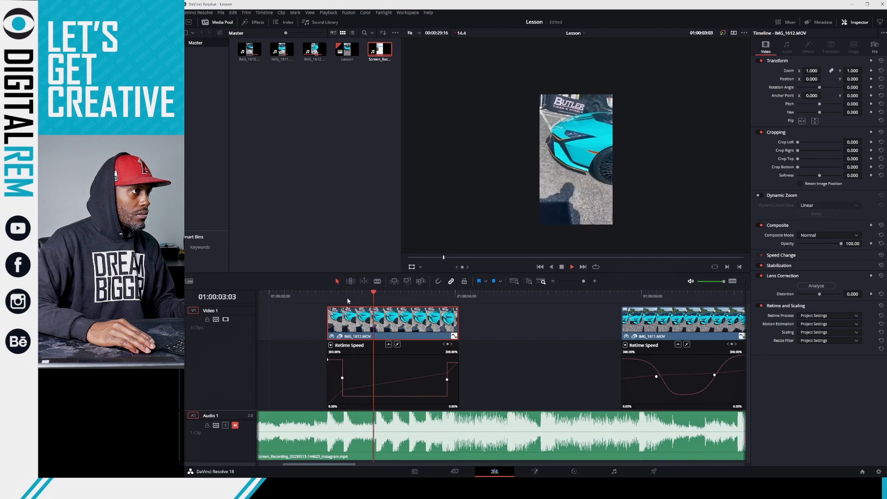
pyautogui.press('space')
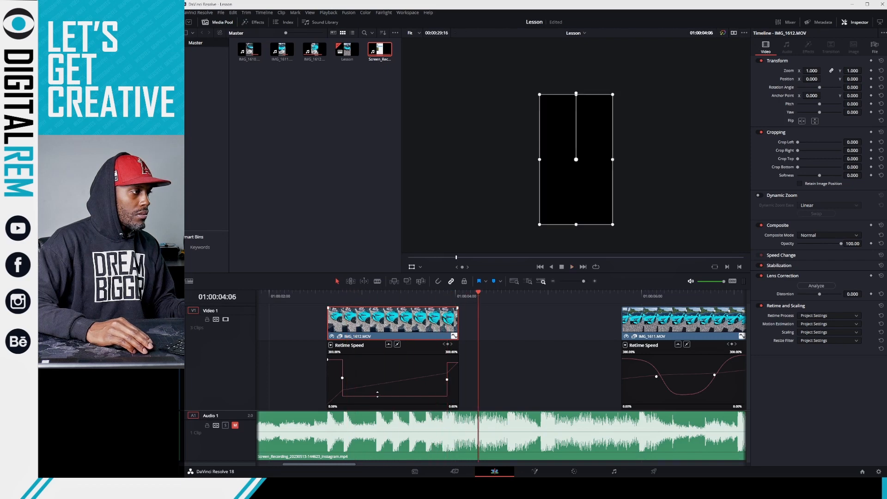
# Move the second speed keyframe of IMG_1612.MOV earlier to about 01:00:03:04 and replay the clip from 01:00:02:15.
pyautogui.moveTo(447, 380); pyautogui.dragTo(377, 379)
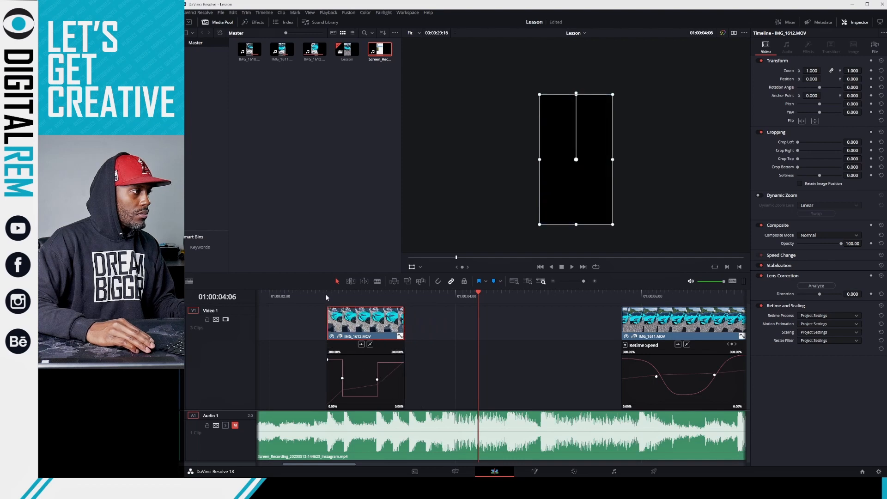
pyautogui.click(326, 295)
pyautogui.press('space')
pyautogui.click(326, 295)
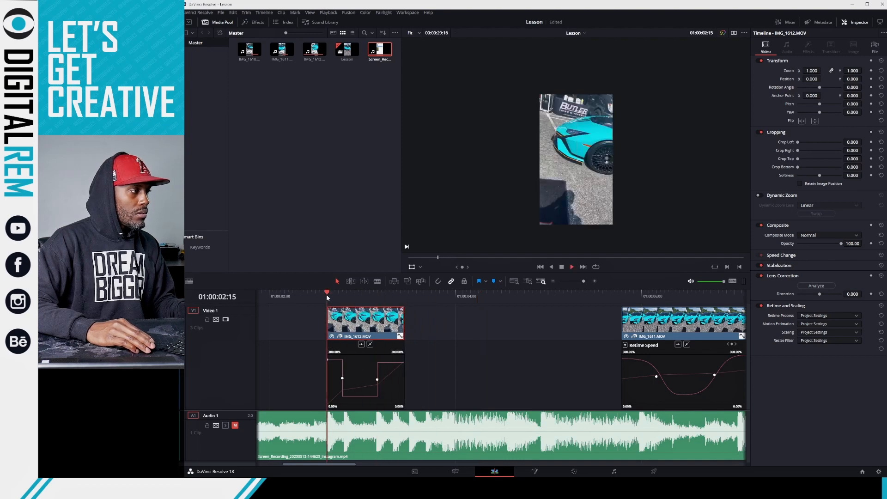
pyautogui.click(326, 295)
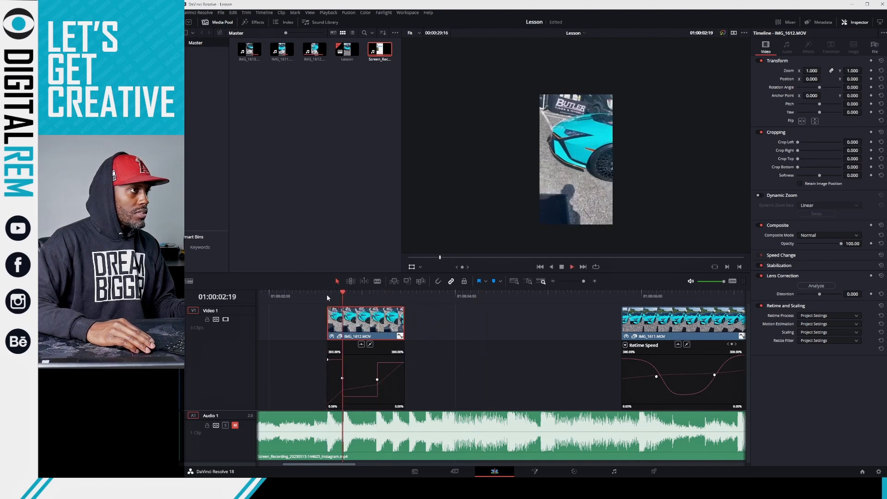
pyautogui.press('space')
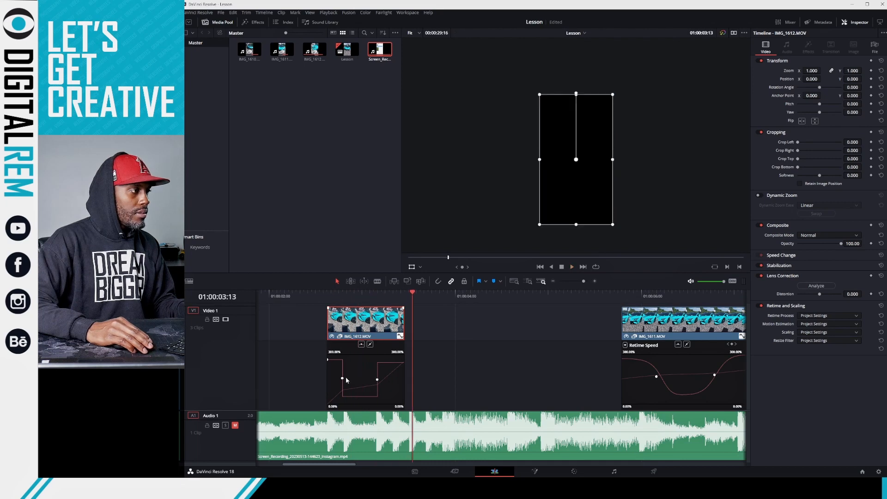
# Smooth both Retime Speed keyframes of IMG_1612.MOV into curved transitions.
pyautogui.rightClick(342, 378)
pyautogui.click(369, 344)
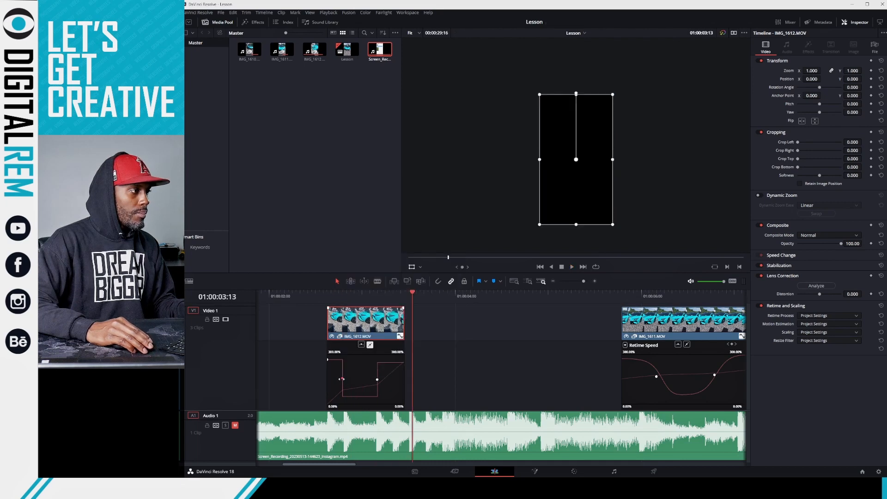
pyautogui.click(362, 345)
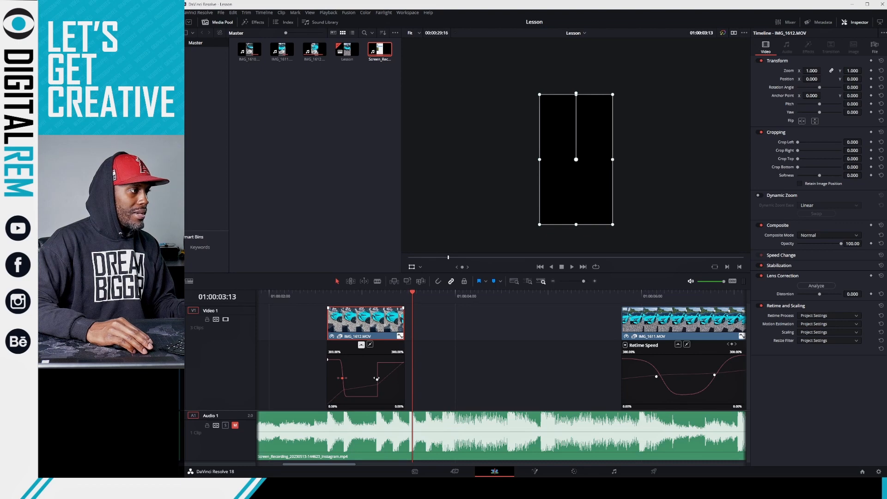
pyautogui.click(377, 379)
pyautogui.click(361, 345)
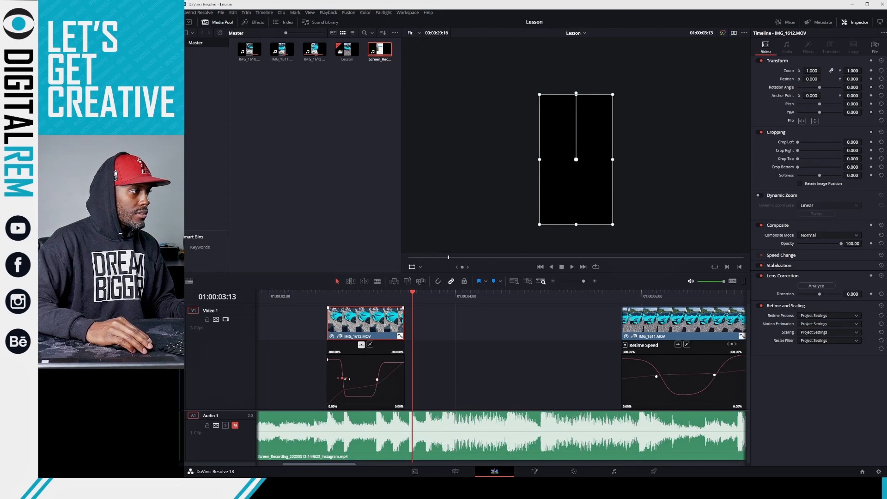
# Lengthen the curve handles of both speed keyframes on IMG_1612.MOV for a more gradual ramp.
pyautogui.moveTo(347, 379); pyautogui.dragTo(354, 378)
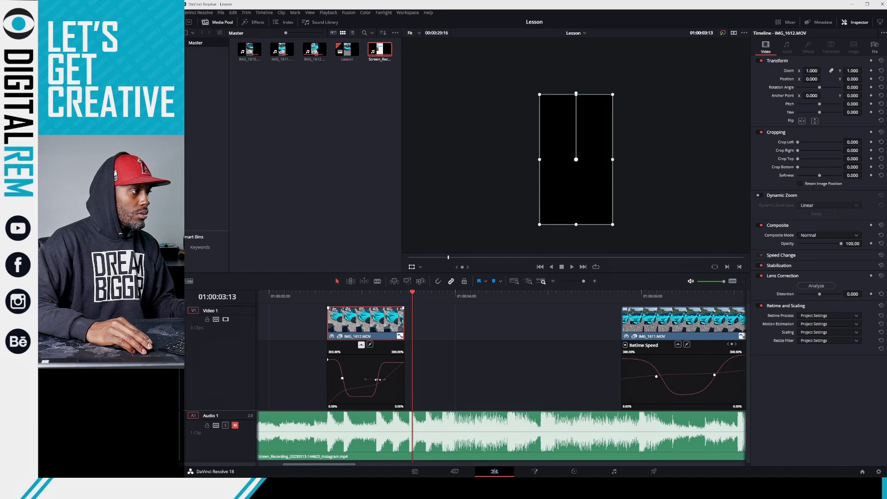
pyautogui.click(388, 381)
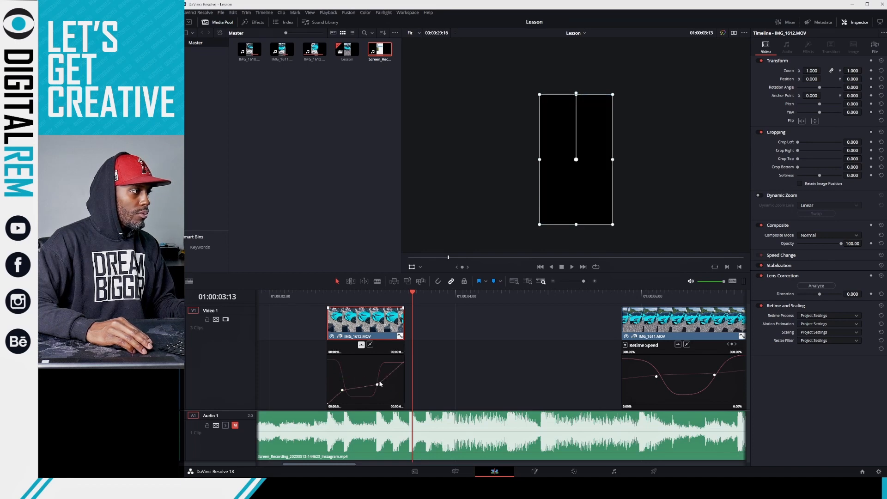
pyautogui.click(378, 381)
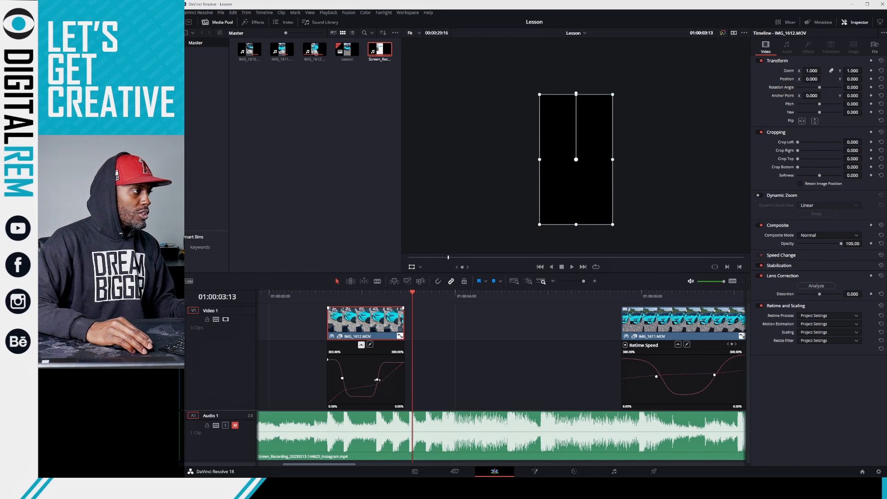
pyautogui.click(383, 382)
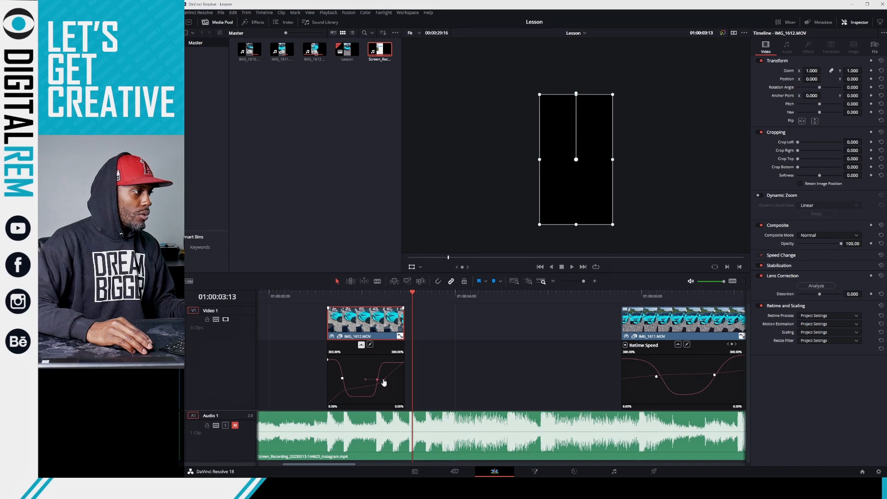
pyautogui.click(385, 382)
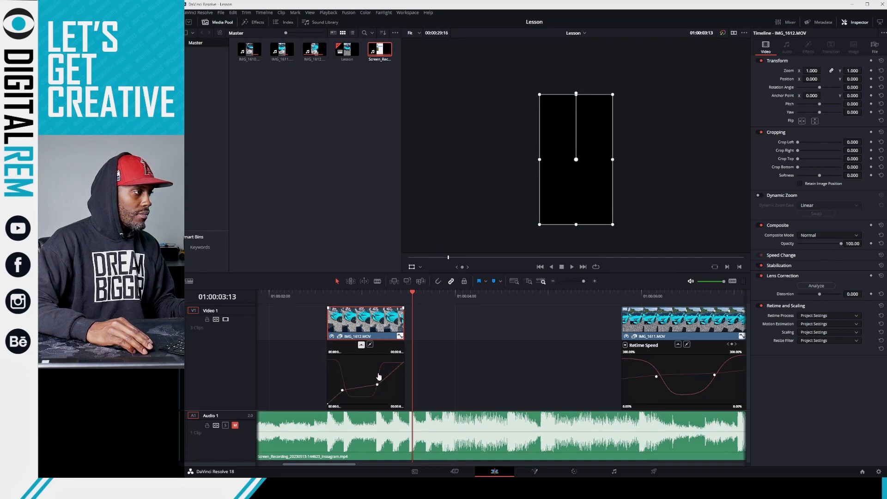
pyautogui.click(378, 380)
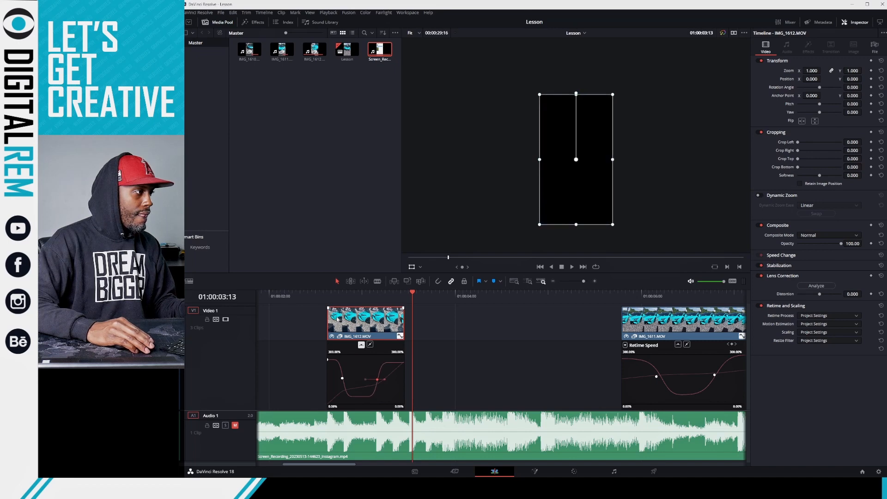
# Play back the smoothed speed ramp of IMG_1612.MOV repeatedly from 01:00:02:15.
pyautogui.click(327, 295)
pyautogui.press('space')
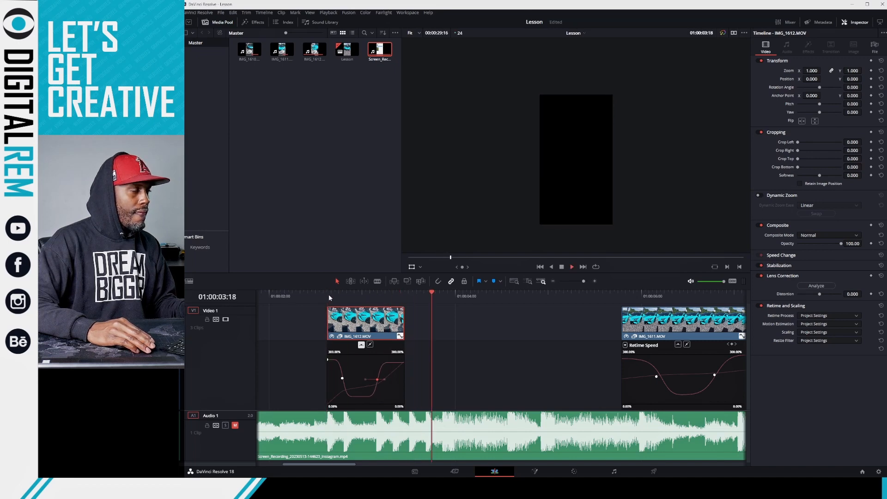
pyautogui.click(329, 295)
pyautogui.press('space')
pyautogui.click(328, 296)
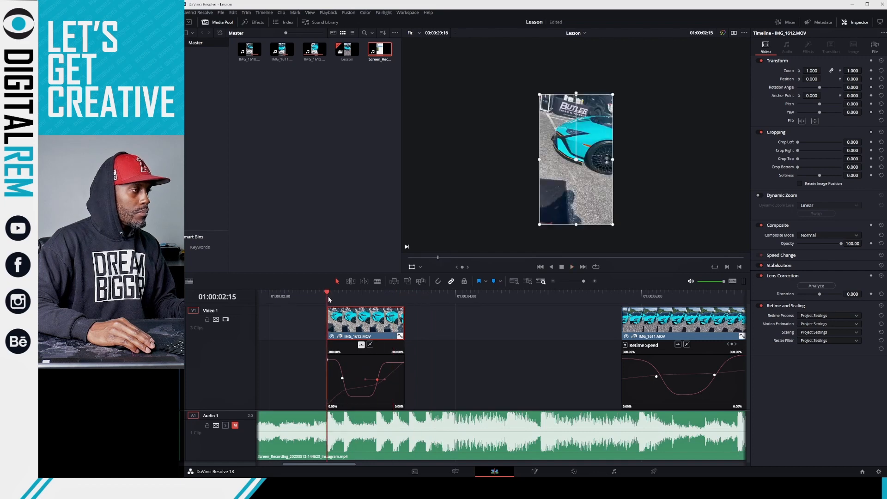
# Ripple delete the timeline gaps before IMG_1612.MOV and IMG_1611.MOV so the three car clips sit back to back.
pyautogui.click(307, 328)
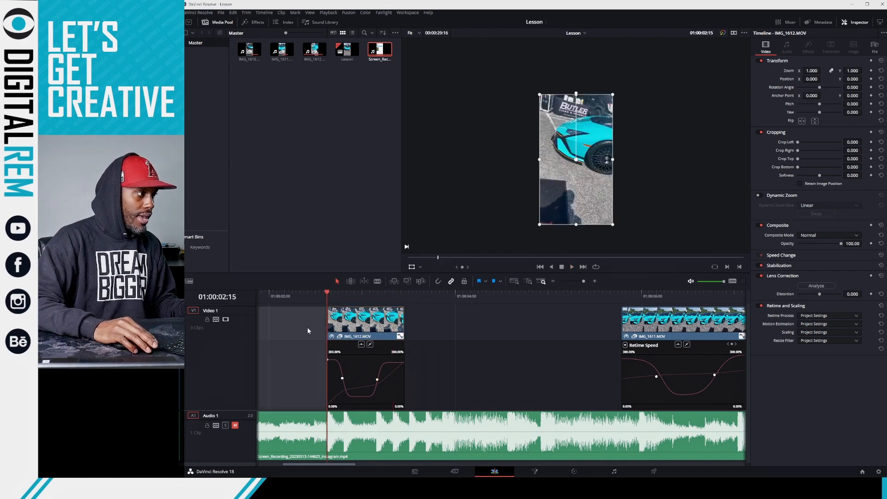
pyautogui.press('BackSpace')
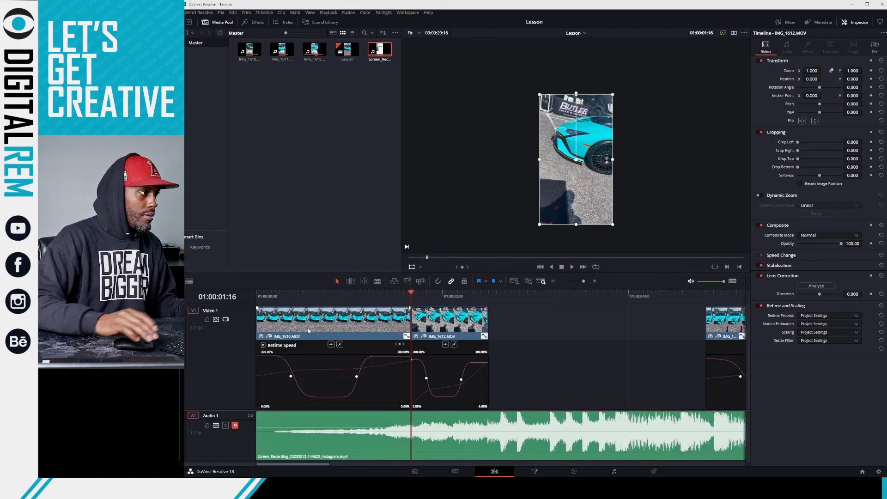
pyautogui.click(607, 335)
pyautogui.press('BackSpace')
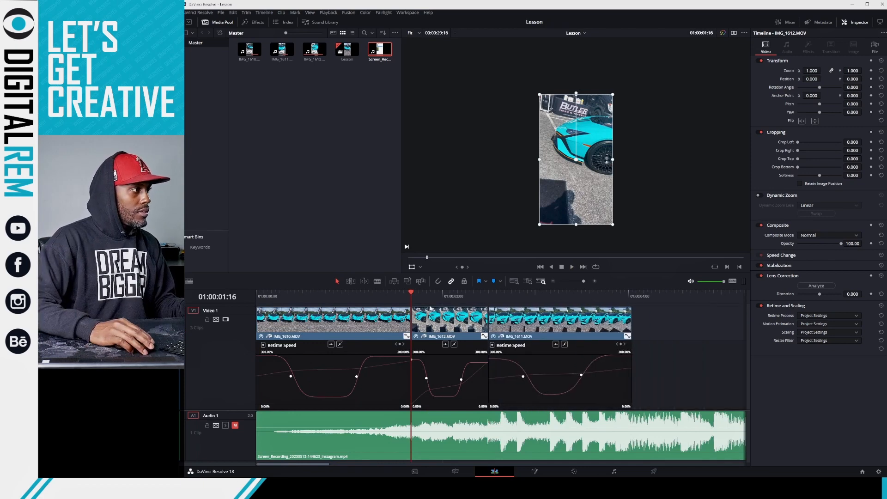
# Play back the three joined car clips from the start of the timeline to check the transitions.
pyautogui.moveTo(285, 297); pyautogui.dragTo(235, 296)
pyautogui.press('space')
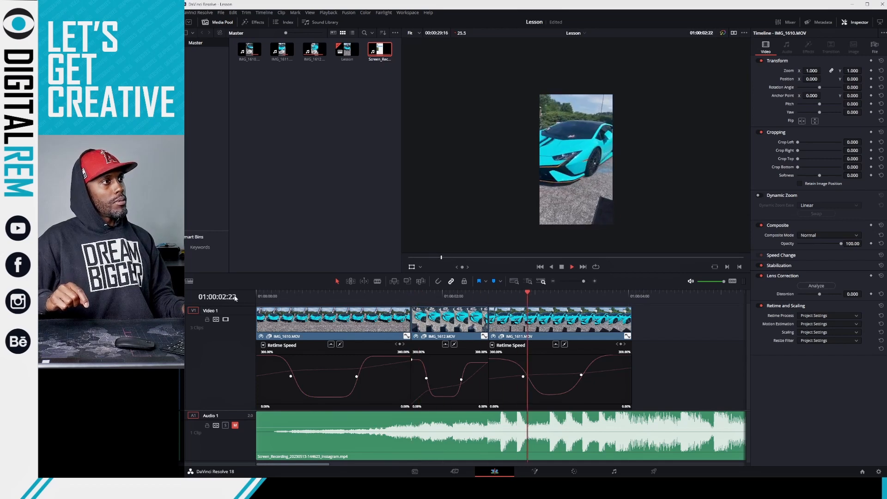
pyautogui.press('space')
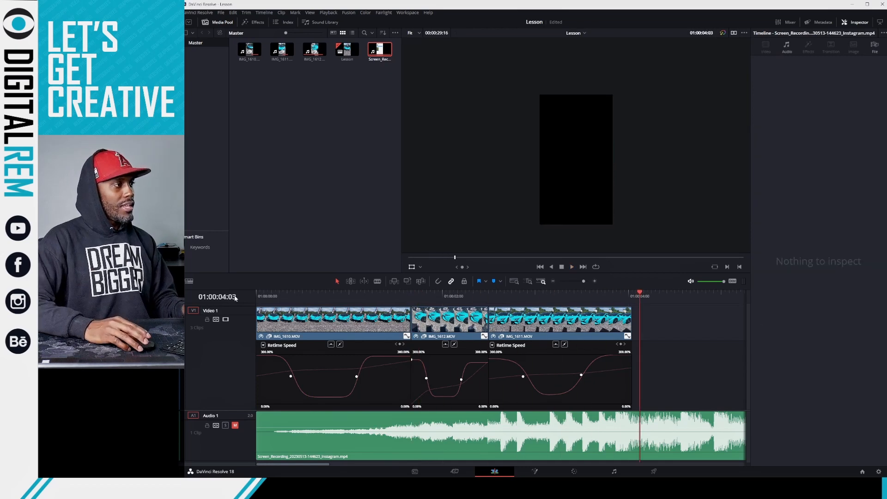
pyautogui.moveTo(272, 302); pyautogui.dragTo(234, 302)
pyautogui.press('space')
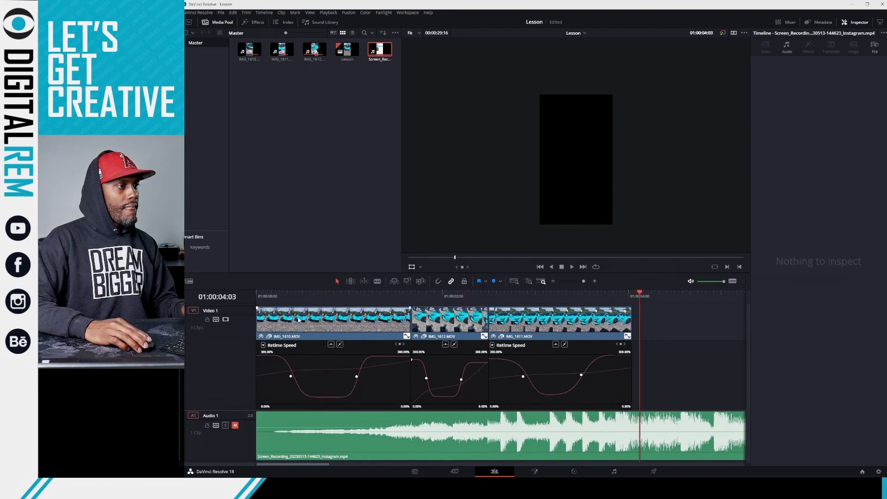
# Reshape the Retime Speed curve of IMG_1611.MOV with its first keyframe's handle for a steeper drop into the slow section.
pyautogui.moveTo(631, 356); pyautogui.dragTo(623, 334)
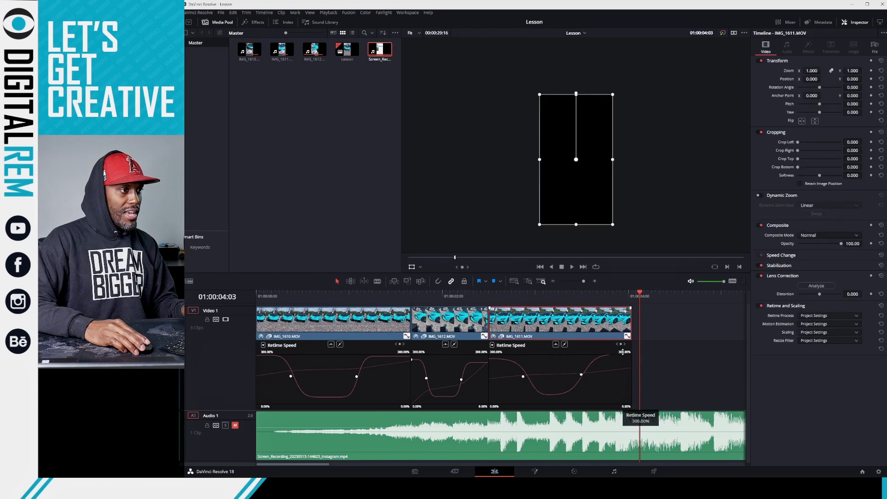
pyautogui.moveTo(537, 394); pyautogui.dragTo(509, 379)
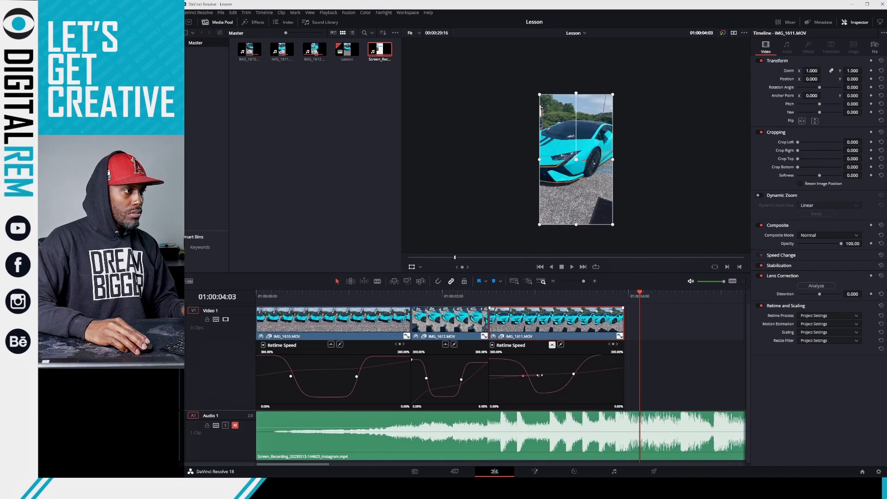
pyautogui.moveTo(541, 376)
pyautogui.mouseDown()
pyautogui.moveTo(534, 376)
pyautogui.moveTo(542, 375)
pyautogui.mouseUp()
# Replay the adjusted speed ramp of IMG_1611.MOV from near the start of the clip.
pyautogui.click(497, 303)
pyautogui.press('space')
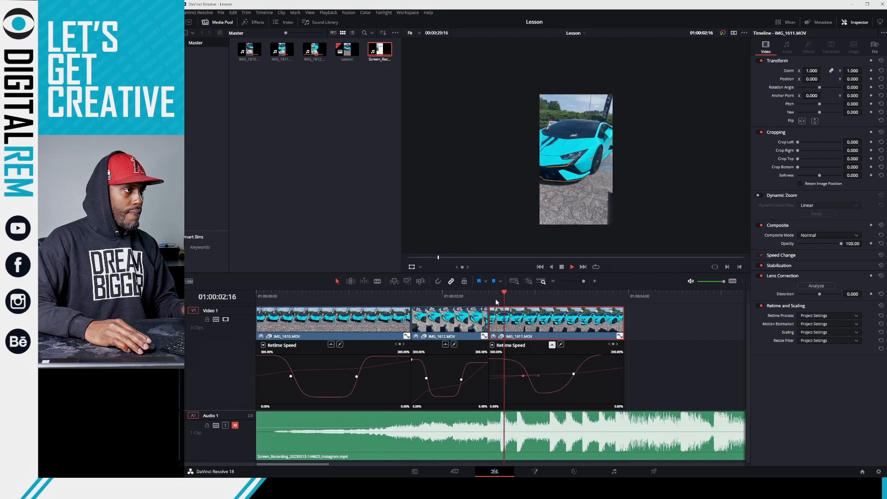
pyautogui.click(497, 301)
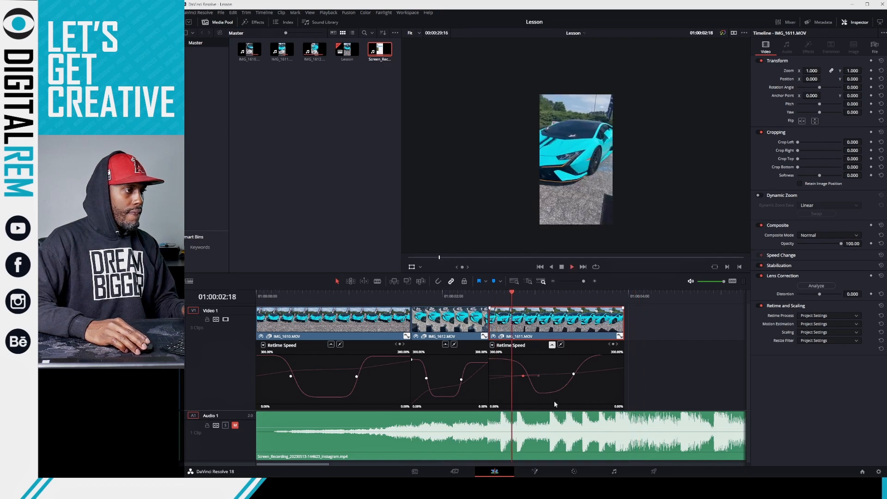
pyautogui.press('space')
pyautogui.moveTo(550, 397); pyautogui.dragTo(554, 410)
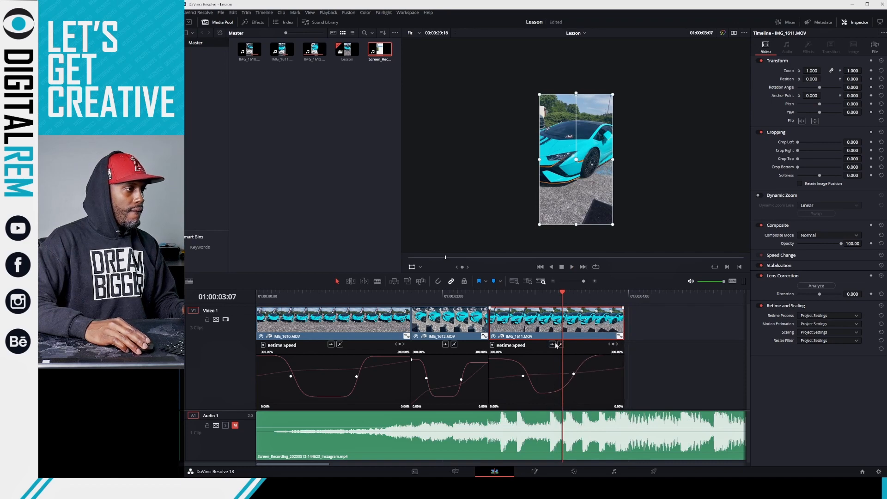
# Review the whole three-clip sequence twice from the beginning, checking the flow of the finished speed ramps across the cuts.
pyautogui.moveTo(543, 298); pyautogui.dragTo(296, 295)
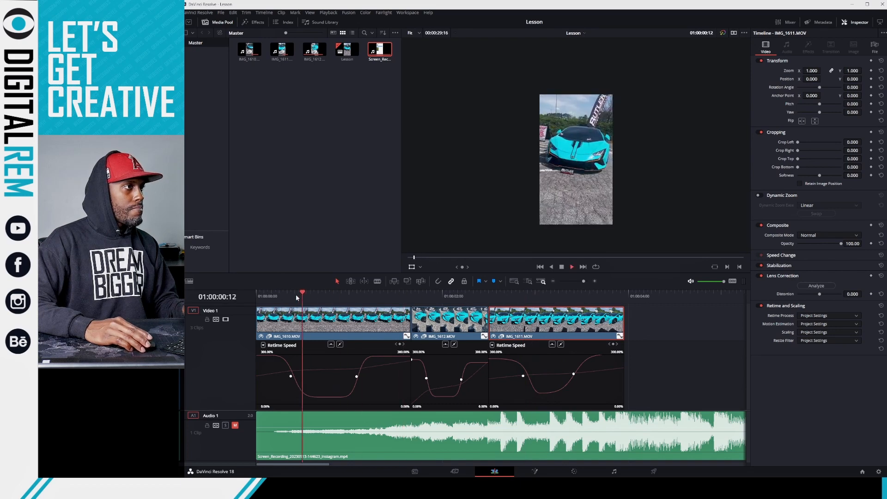
pyautogui.press('space')
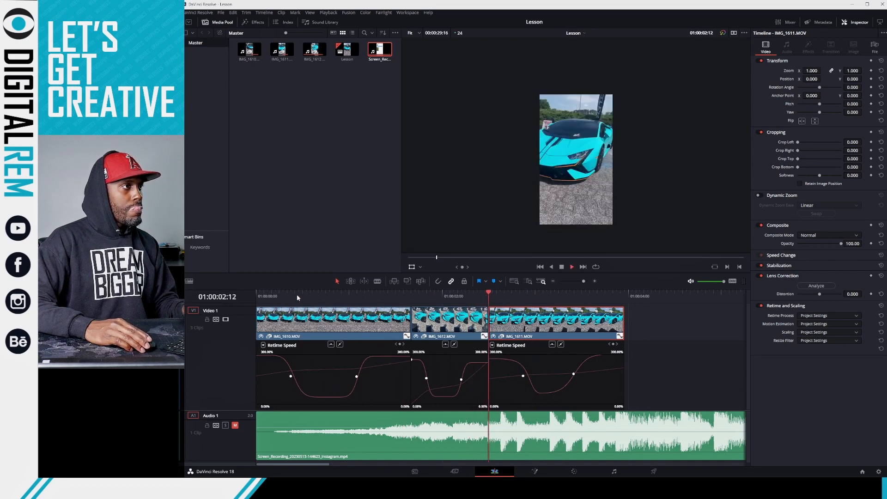
pyautogui.press('space')
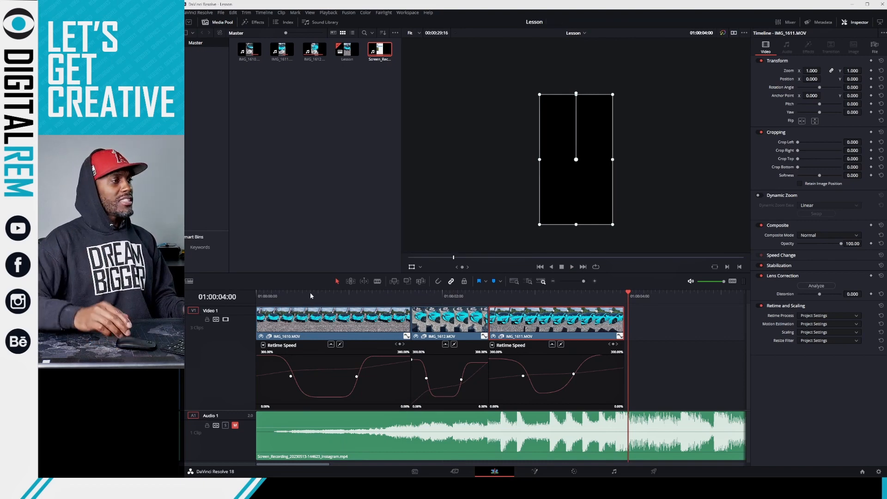
pyautogui.moveTo(376, 295); pyautogui.dragTo(200, 301)
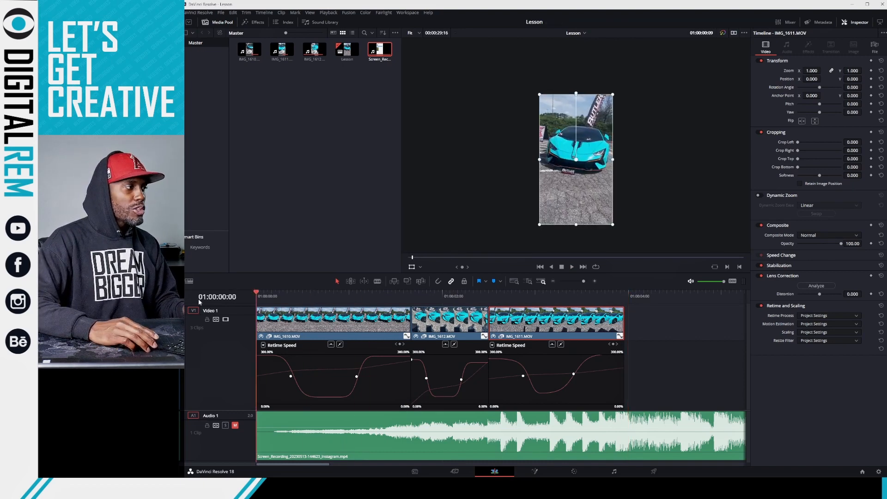
pyautogui.press('space')
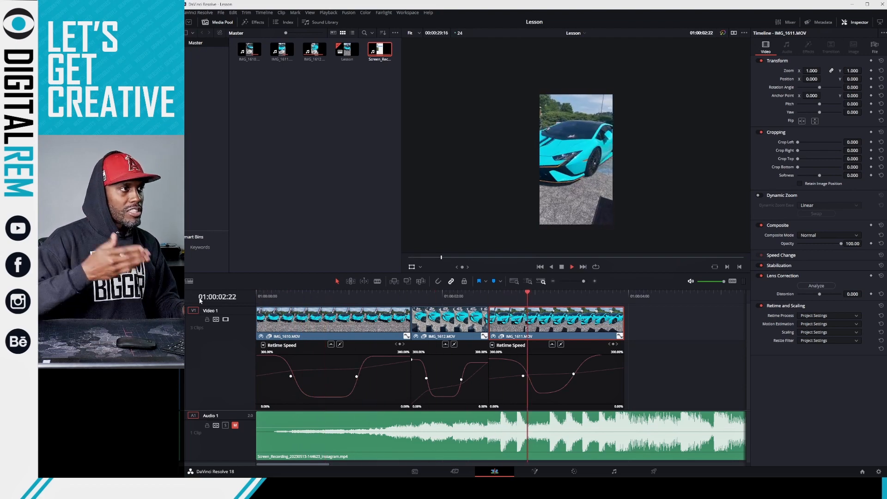
pyautogui.press('space')
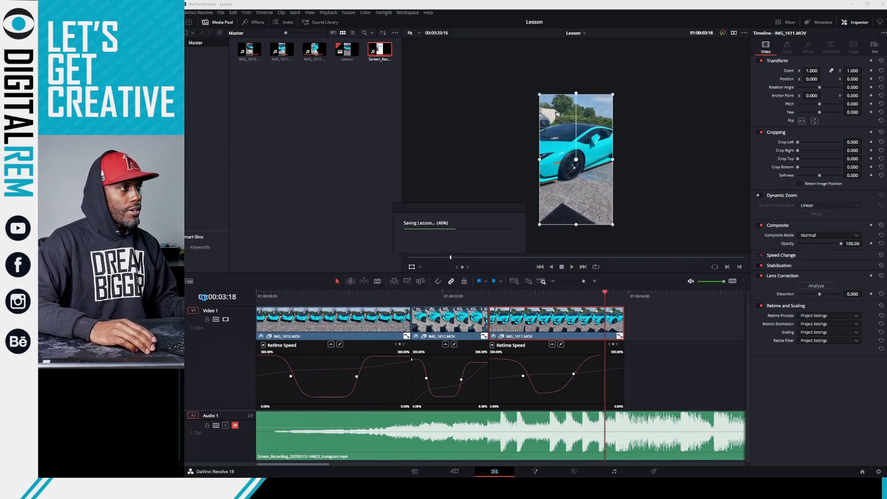